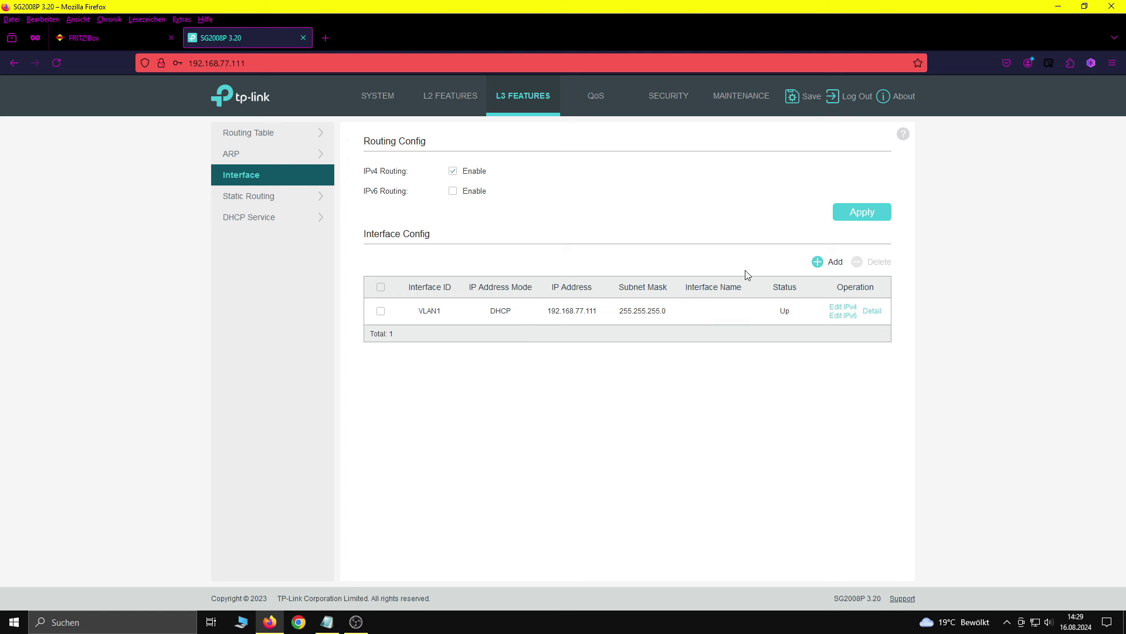
Step: Add a VLAN 5 interface with static IP 192.168.77.4 / 255.255.255.0 and dismiss the conflict alert
click(817, 261)
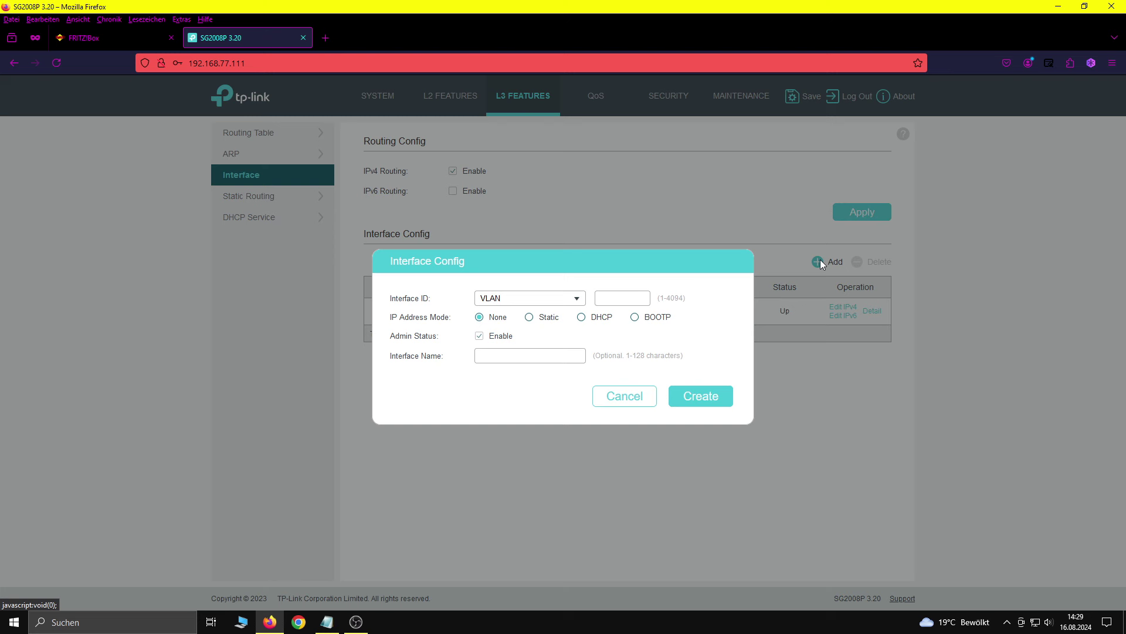
click(631, 299)
text(5)
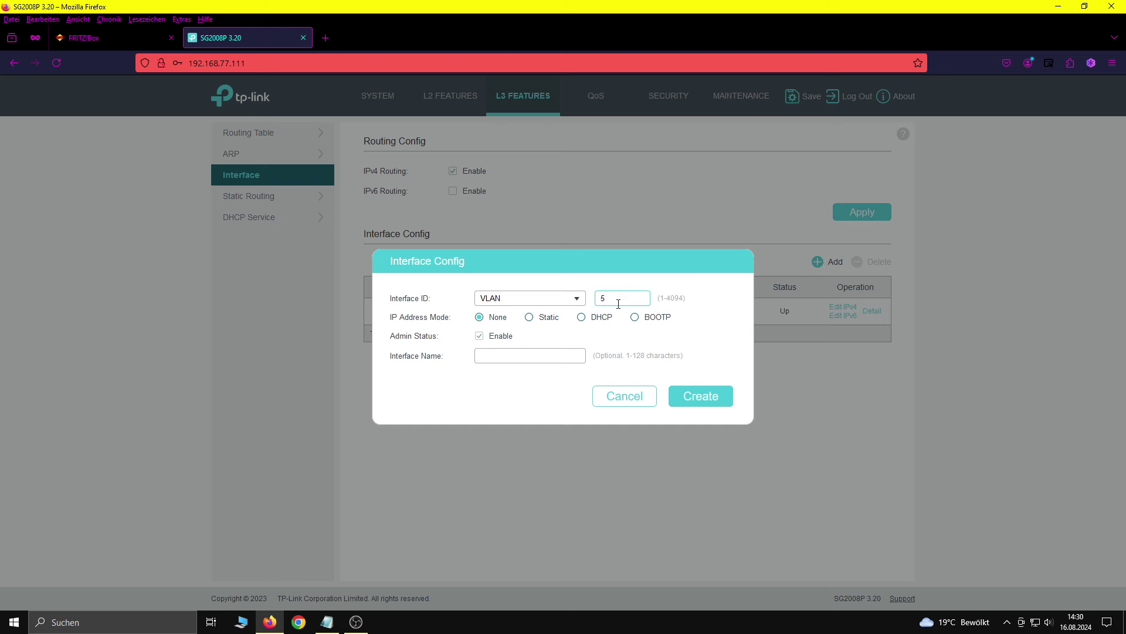
click(530, 319)
text(192.168)
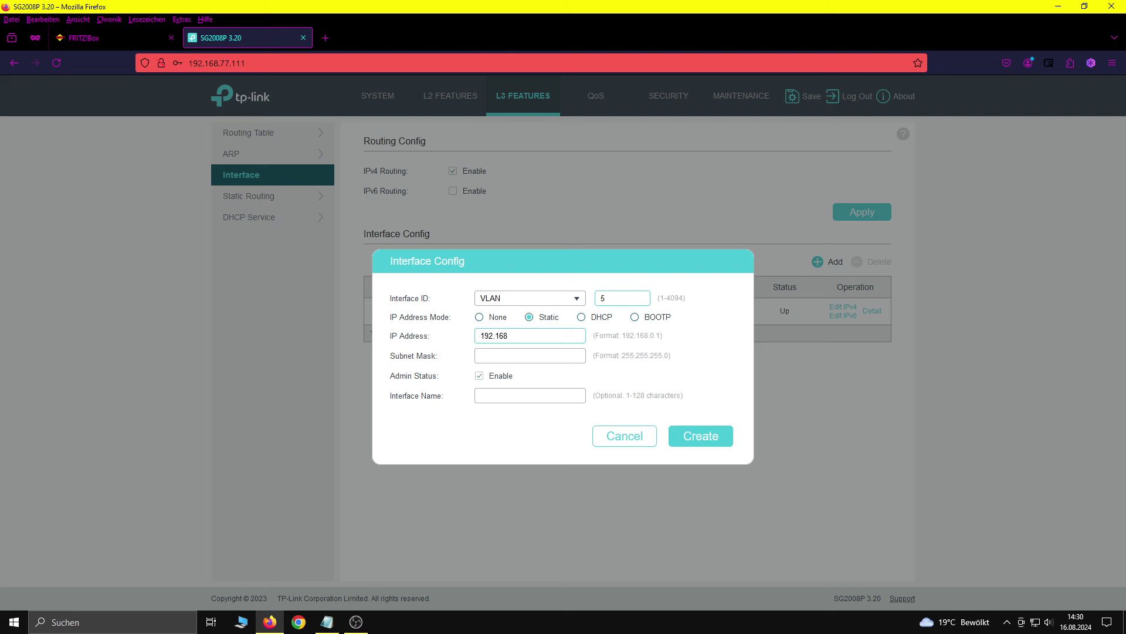
text(.77.4)
key(Tab)
text(255.255.255.0)
click(725, 434)
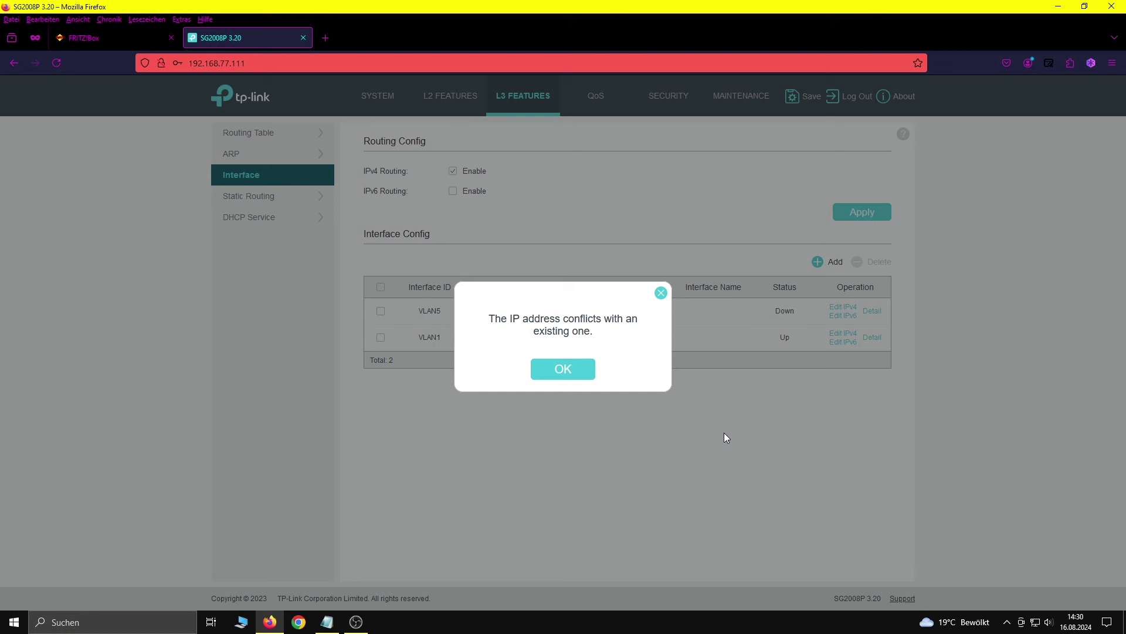
click(589, 376)
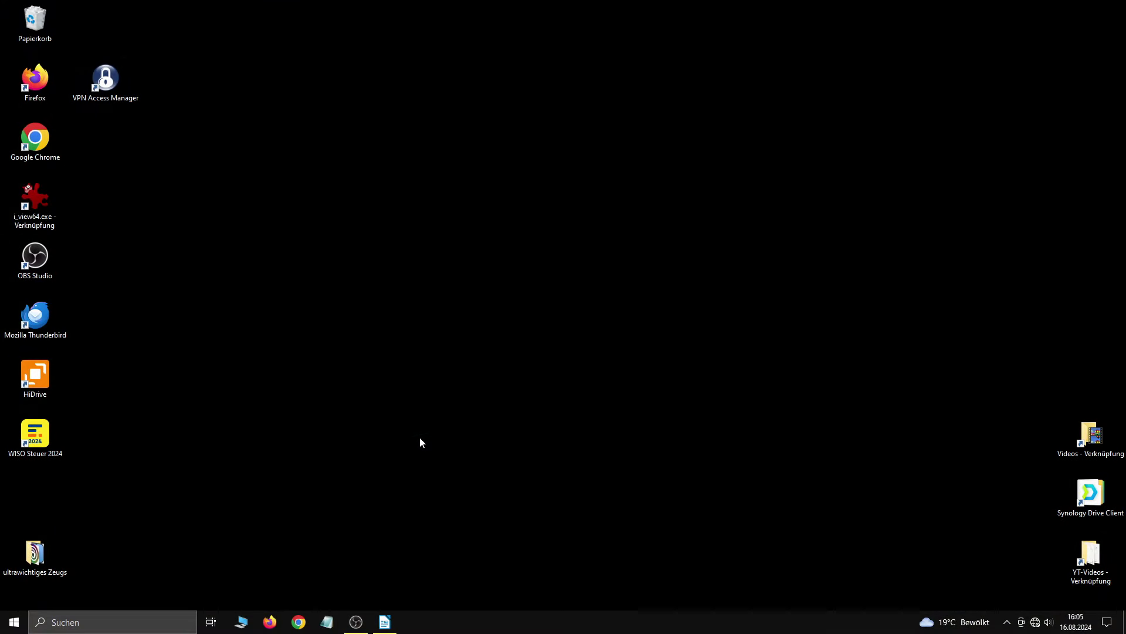
Step: Search Windows for 'netz' to list the network settings
click(149, 610)
text(ne)
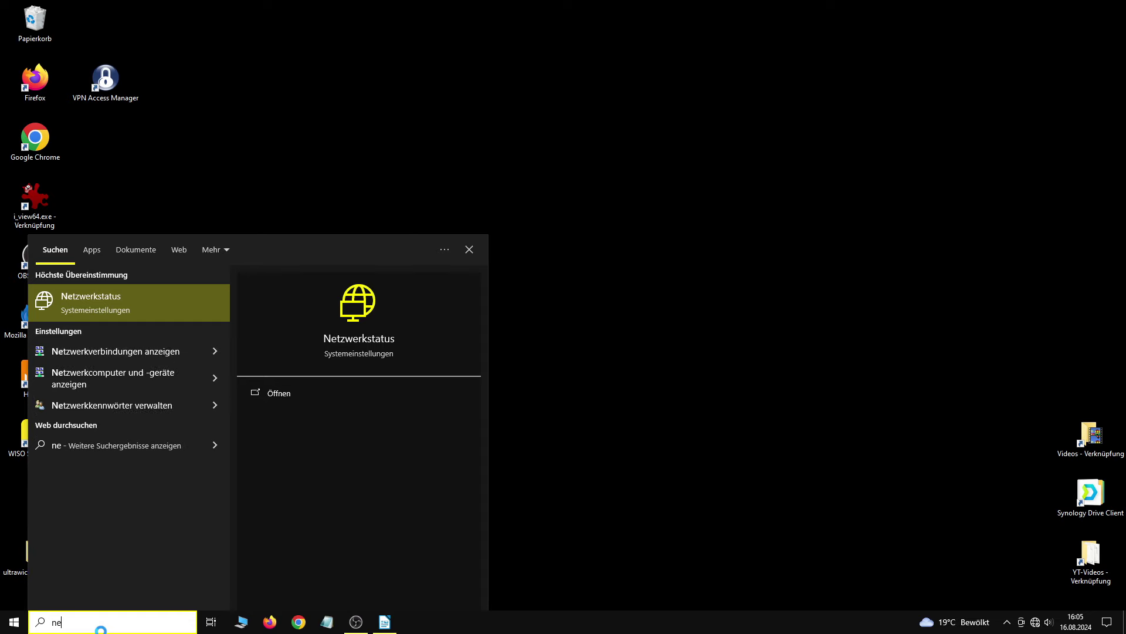
text(tz)
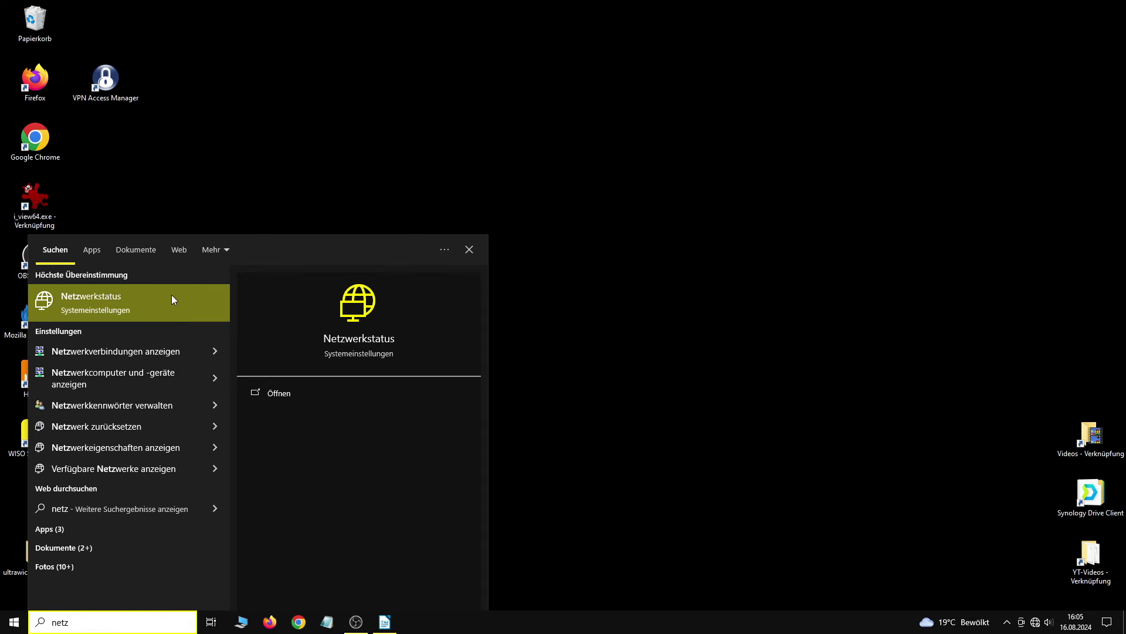
Step: Open Netzwerkstatus, then 'Adapteroptionen ändern' to show ePos-VPN, Ethernet 2 and WLAN
click(167, 304)
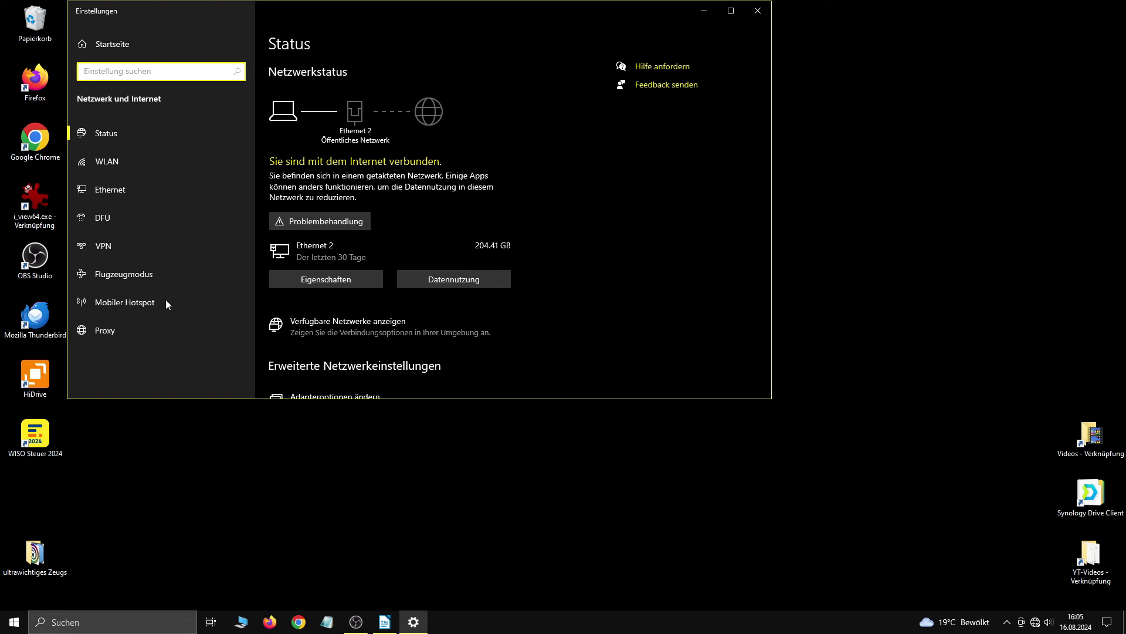
scroll(567, 197, down, 2)
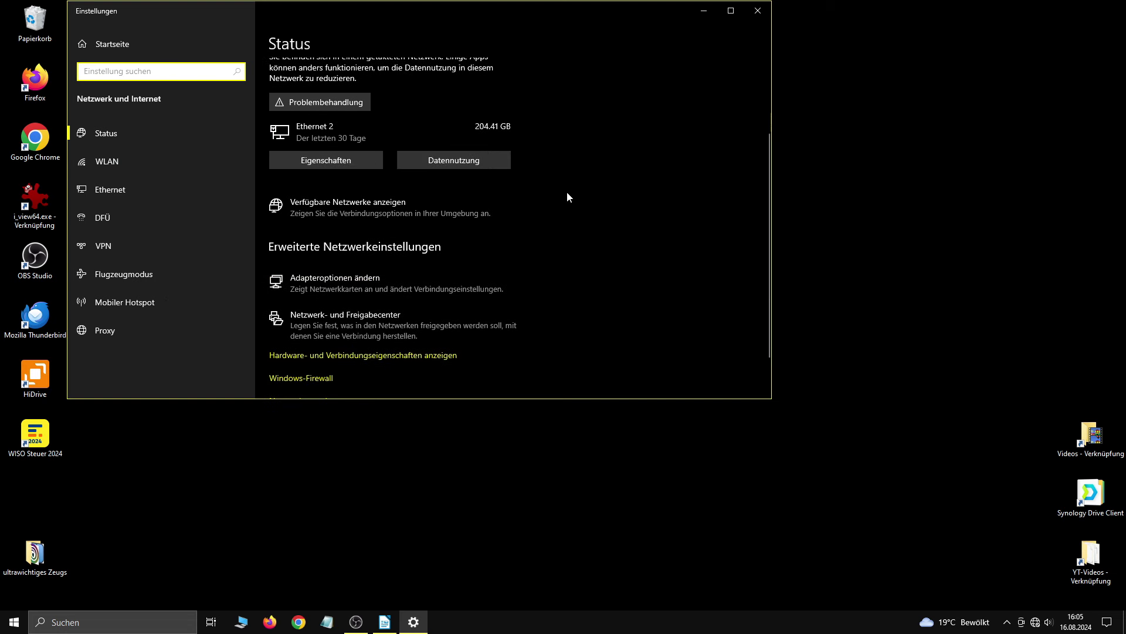
click(412, 282)
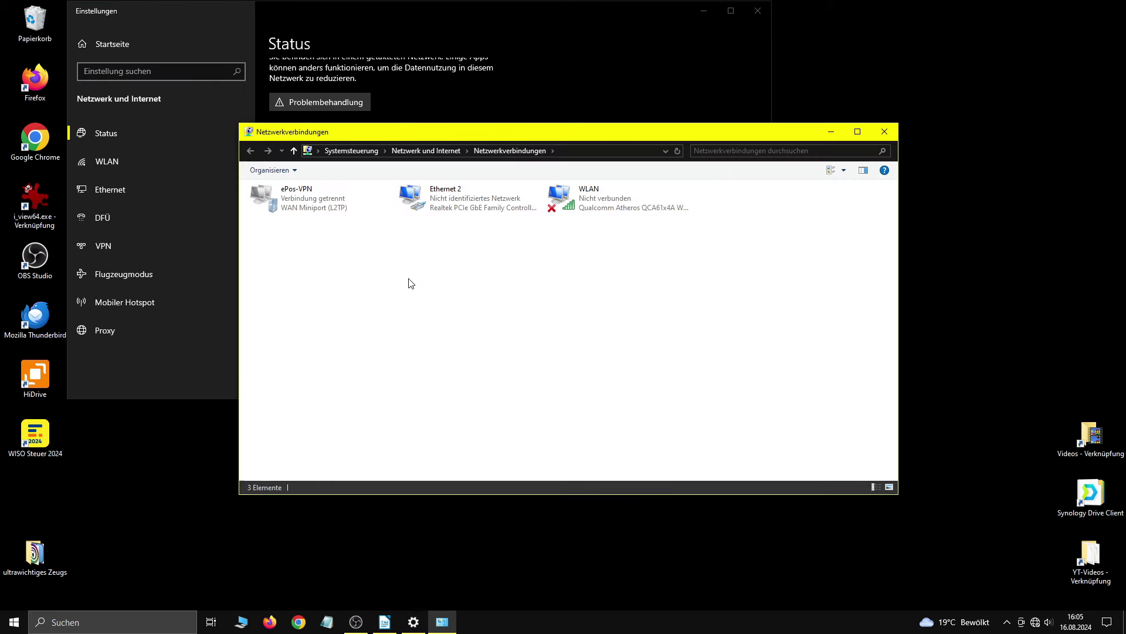
Step: Set Ethernet 2's TCP/IPv4 to static address 192.168.0.10 with mask 255.255.255.0
double_click(464, 210)
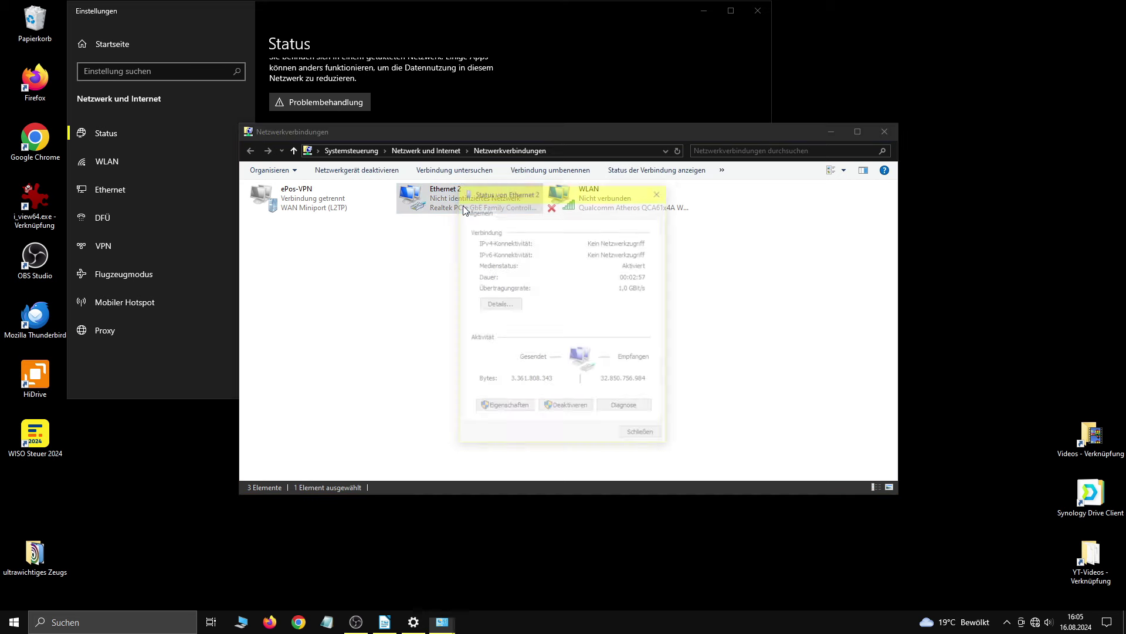
click(519, 408)
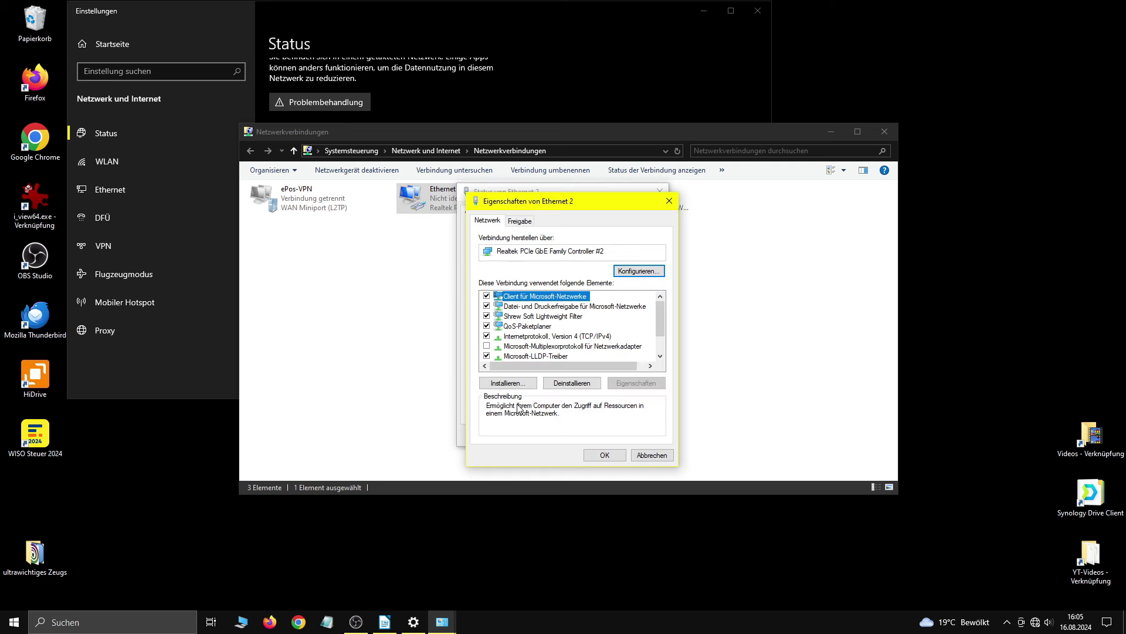
click(580, 339)
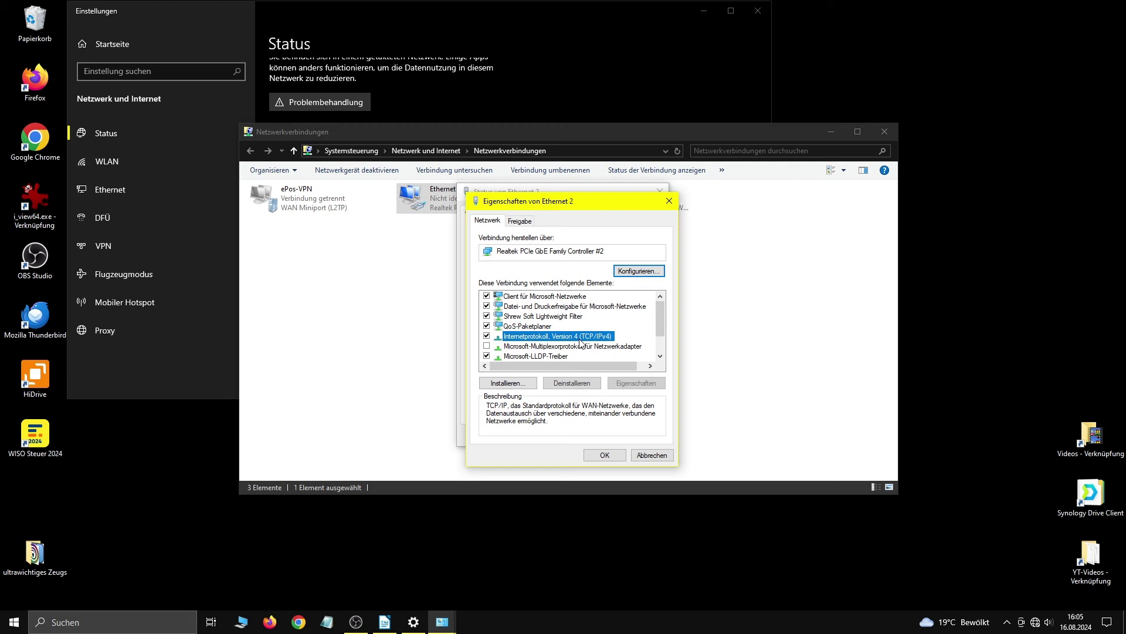
double_click(580, 340)
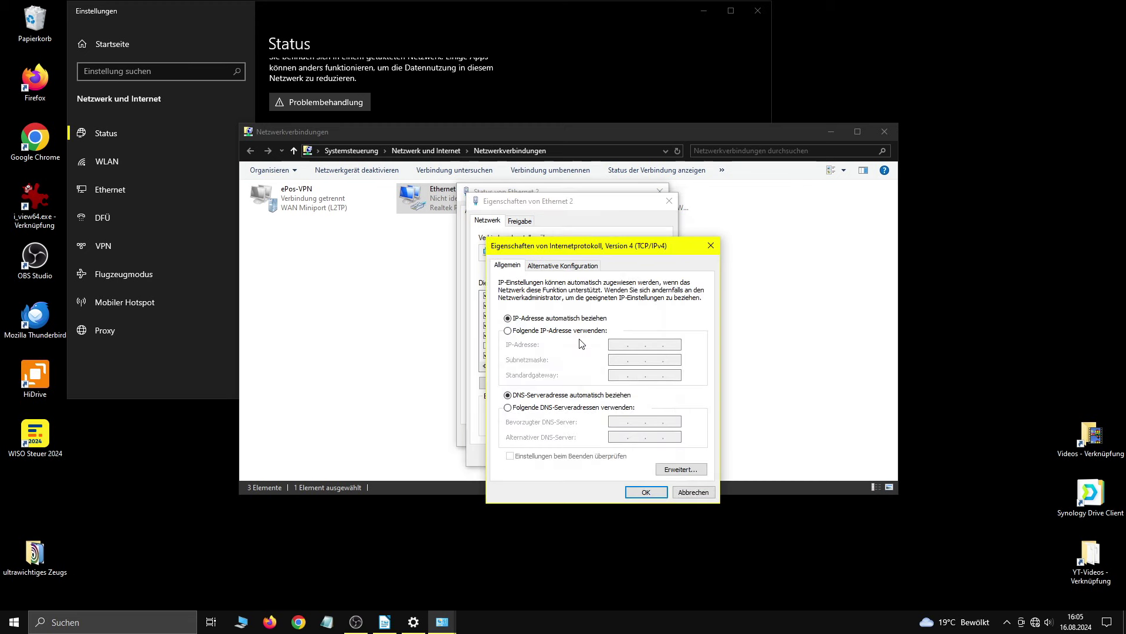
click(533, 330)
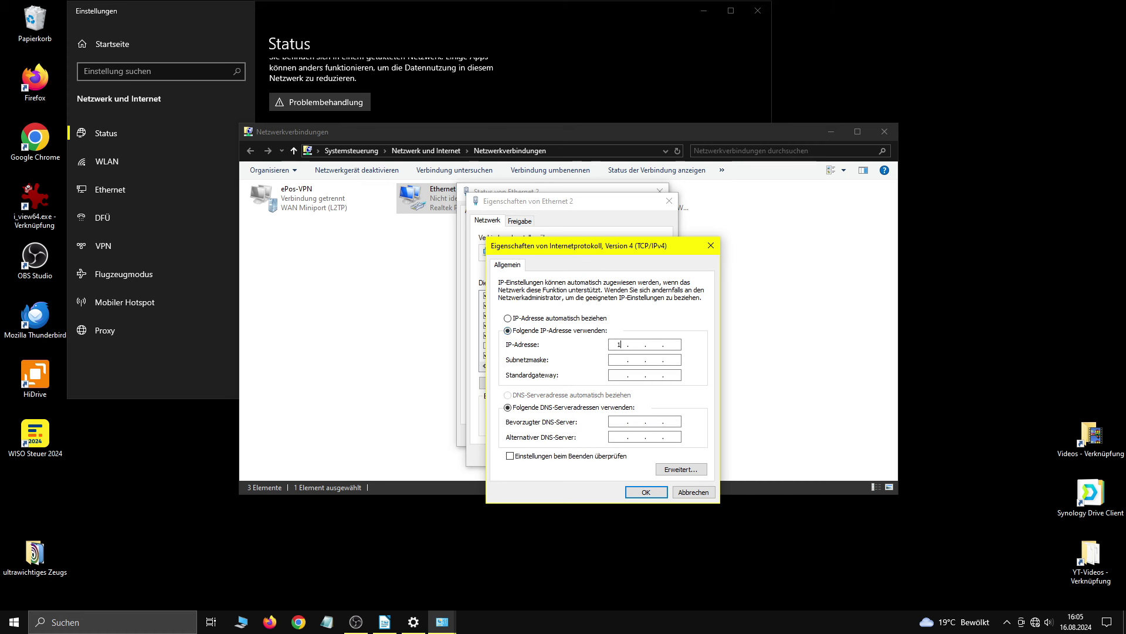
text(192 . 168 . 0 . 10)
key(Tab)
click(646, 491)
click(614, 455)
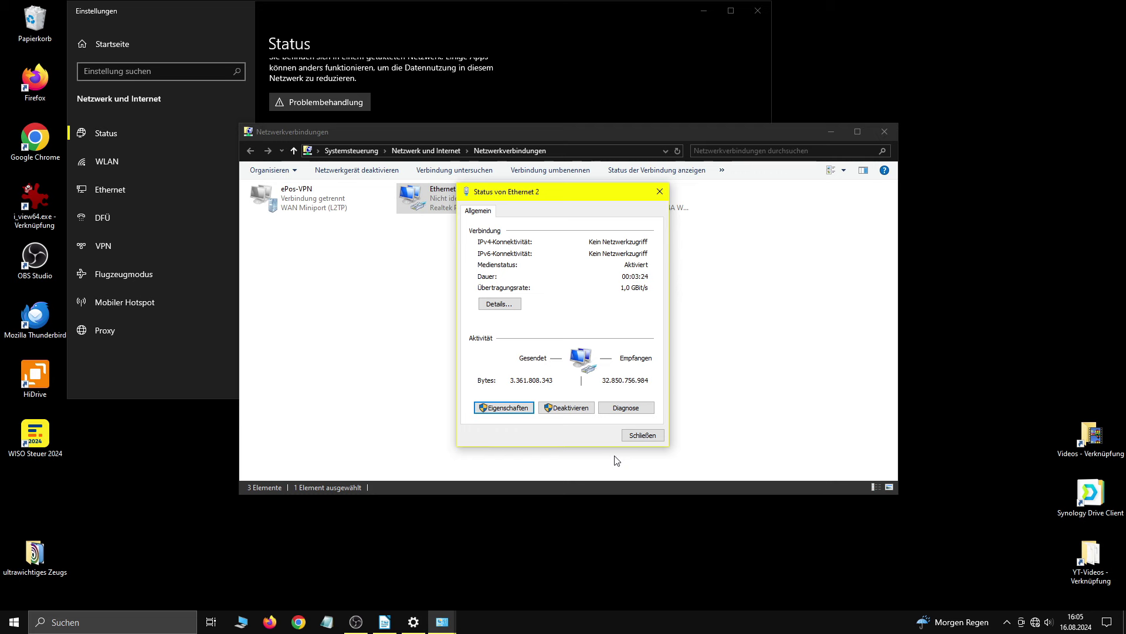
Step: Load the switch at 192.168.0.1 in Firefox and log in with the default credentials
click(270, 622)
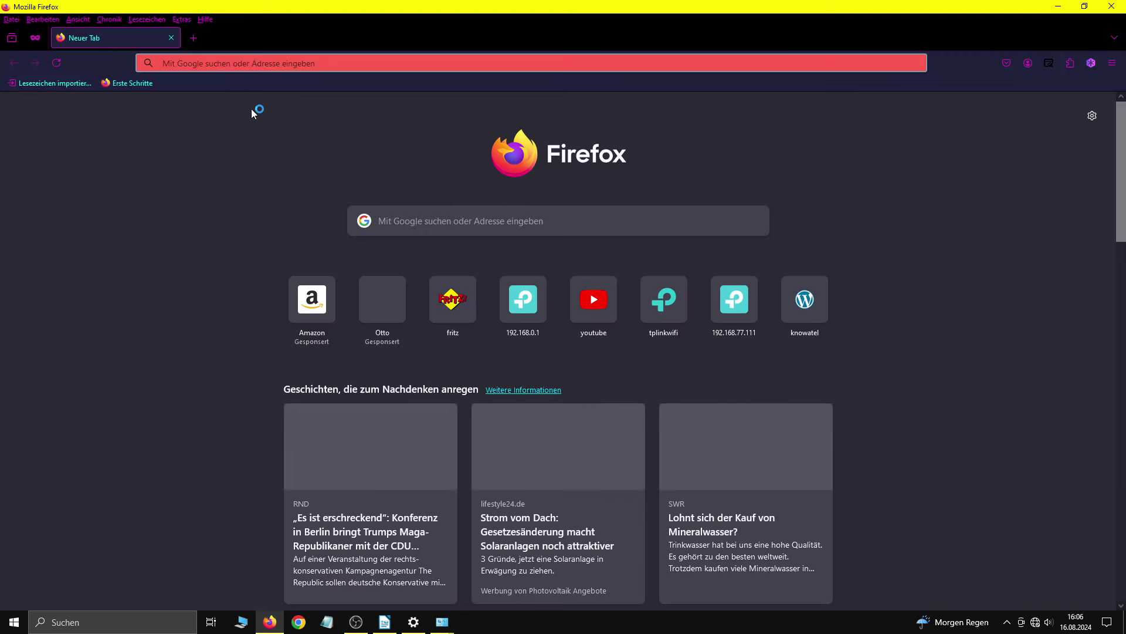
click(268, 62)
text(192.168.)
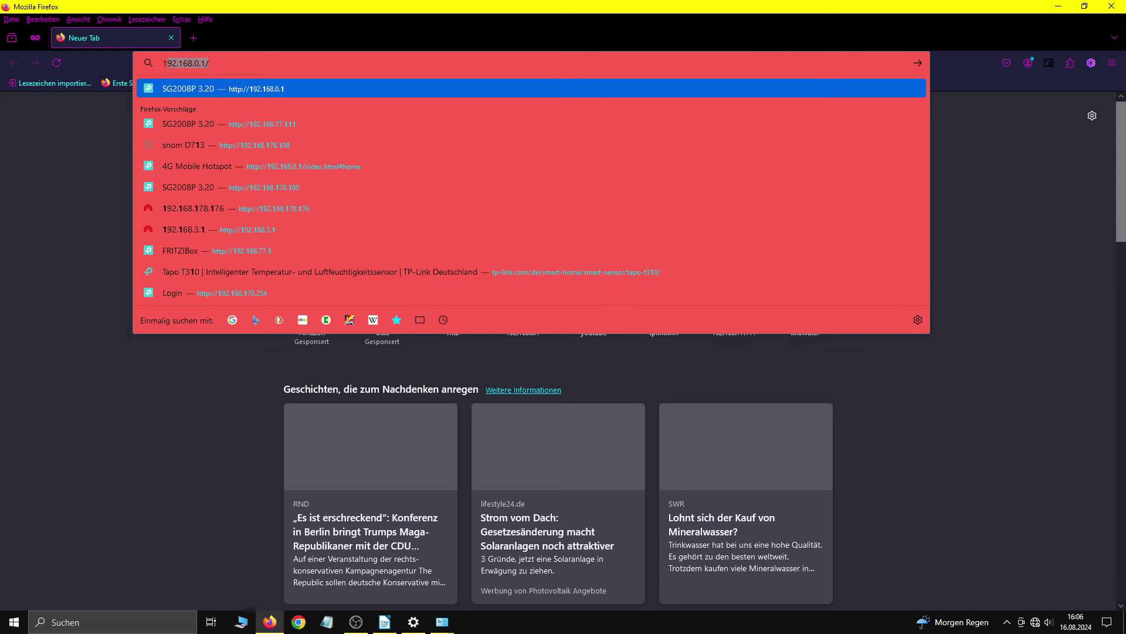
text(0.1)
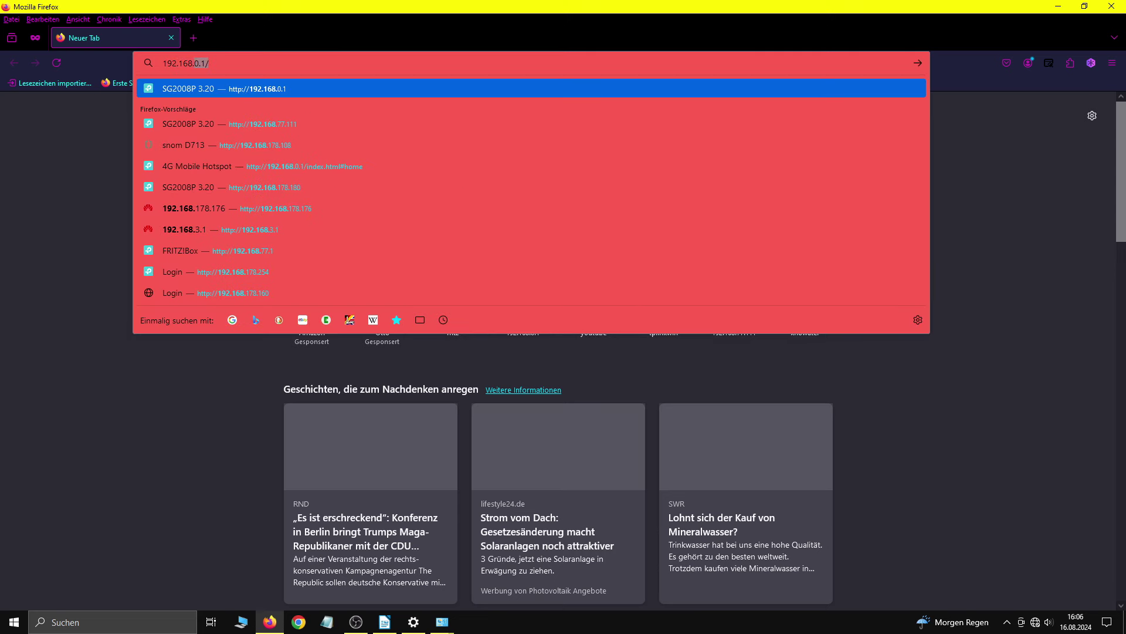
key(Return)
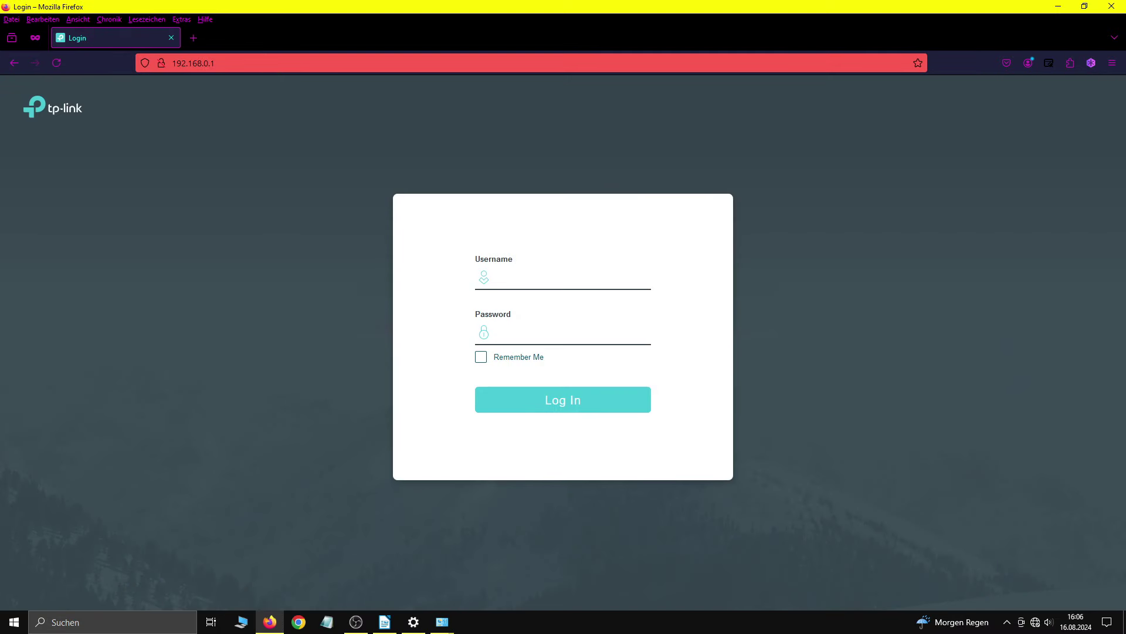
click(520, 277)
text(admin)
key(Tab)
text(admin)
key(Return)
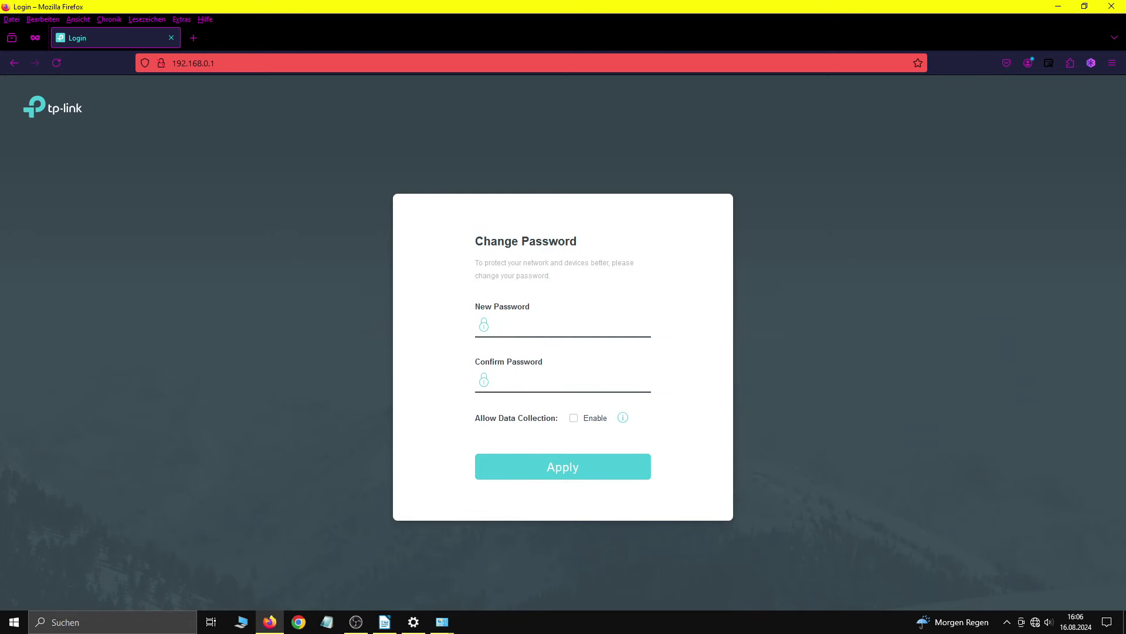
Step: Enter and confirm a new admin password to reach the System Summary page
click(584, 324)
text(•••••••)
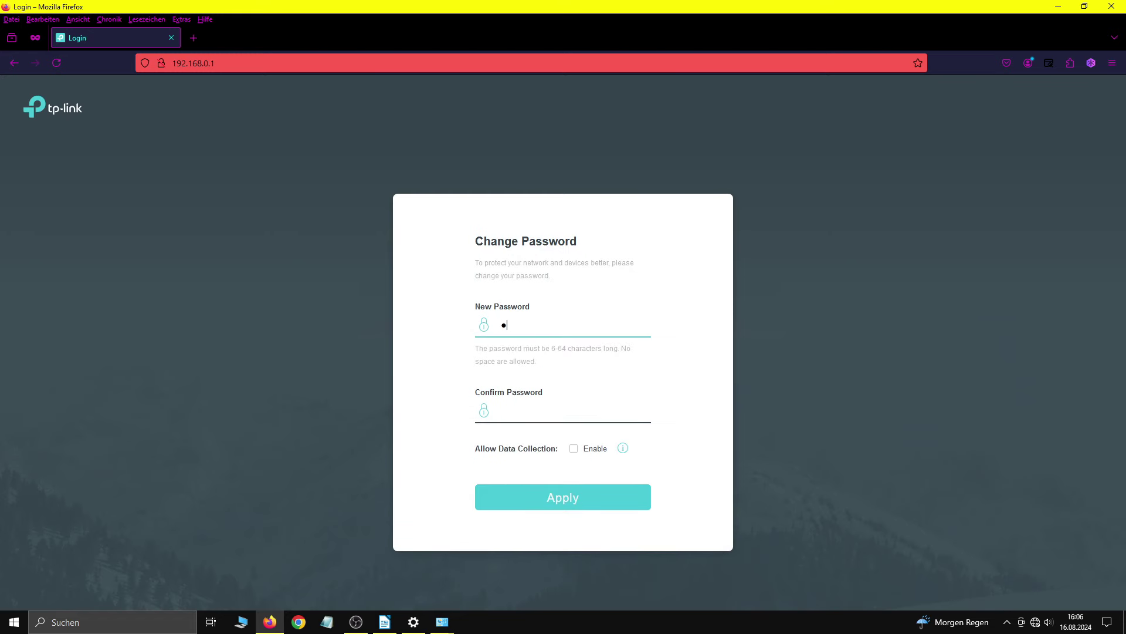
click(563, 410)
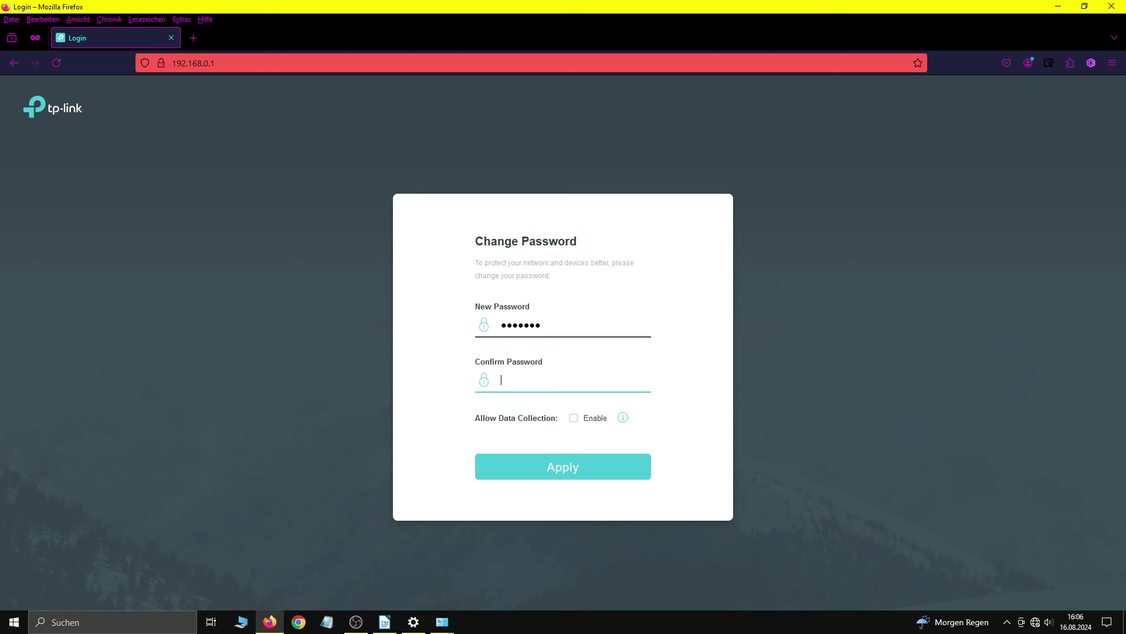
text(•••••••)
key(Return)
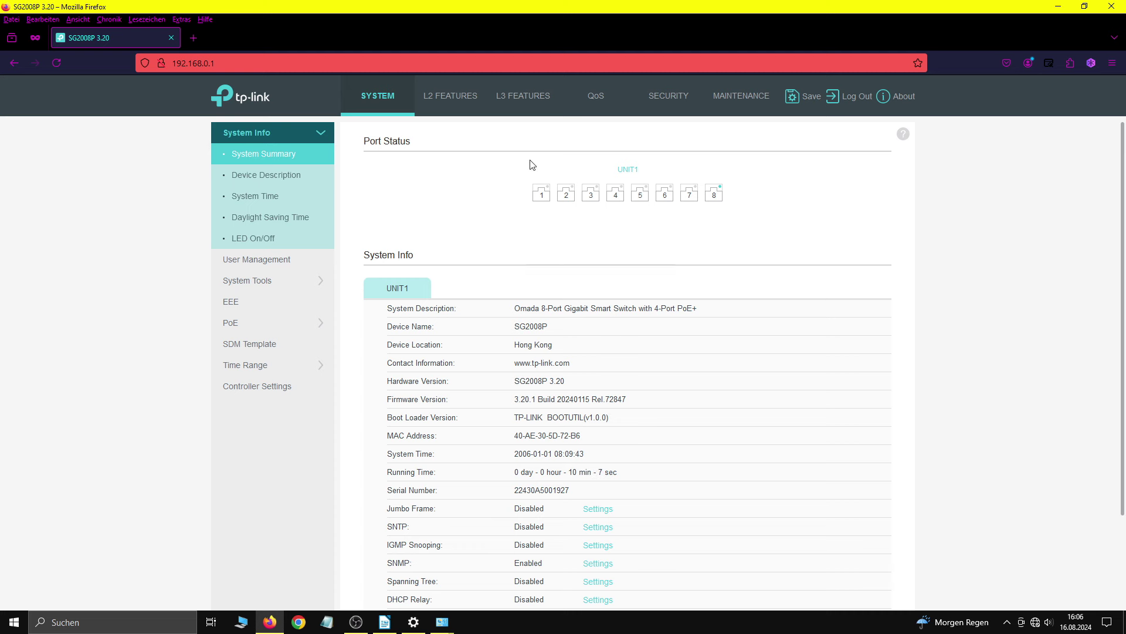
Step: In L2 Features > 802.1Q VLAN Config, create VLAN 5 'Uplink' with untagged port 1/0/1
click(451, 106)
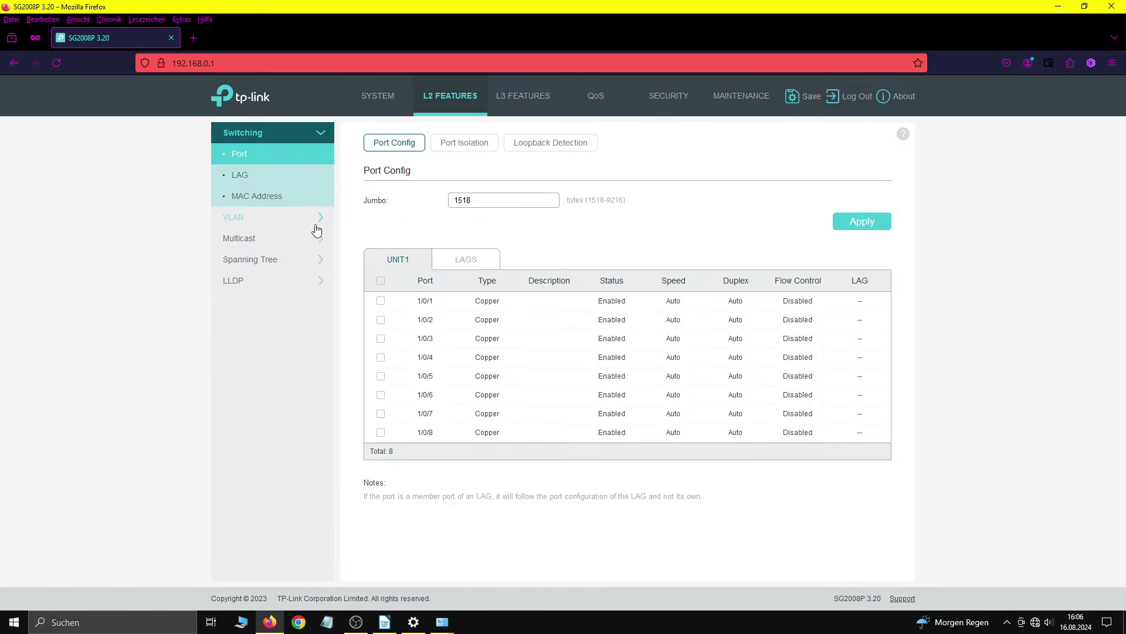
click(267, 227)
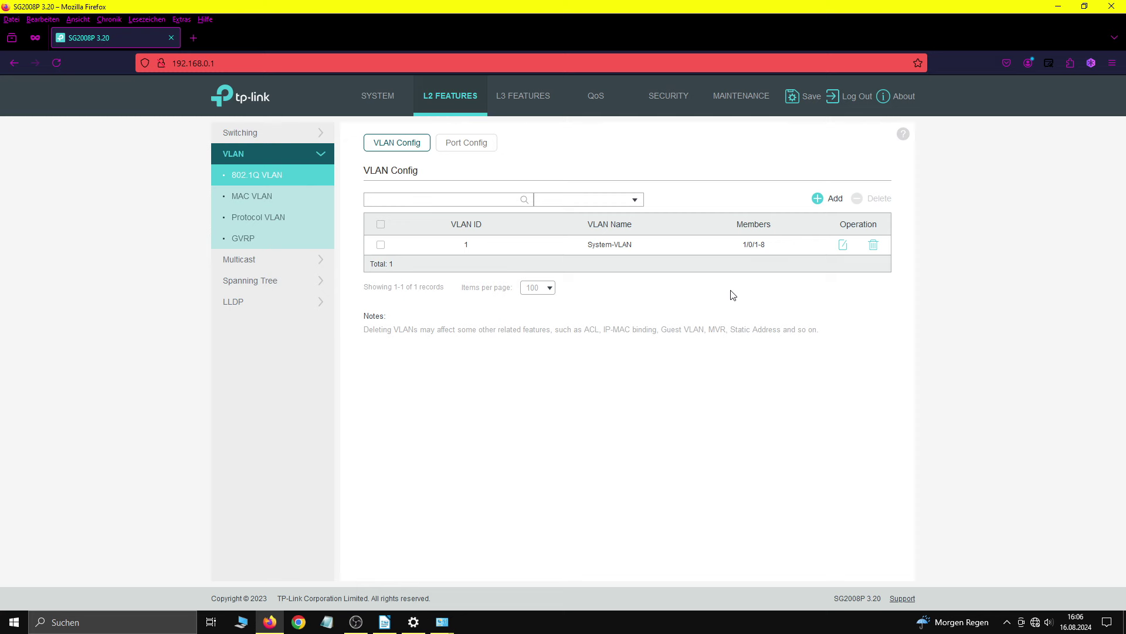
click(825, 198)
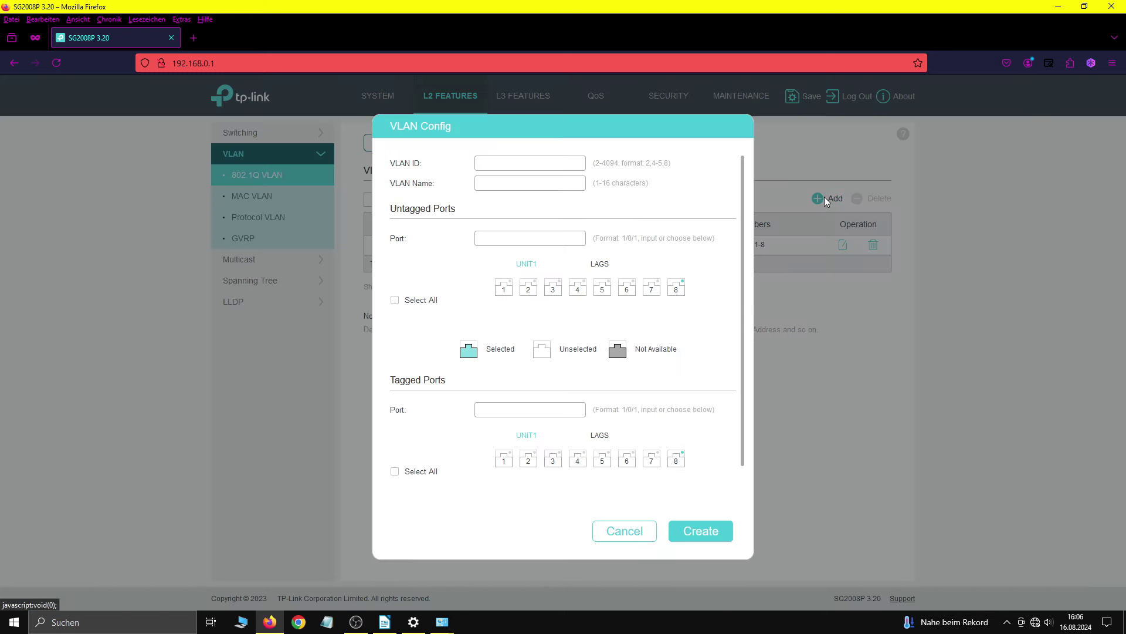
click(542, 163)
text(Upl)
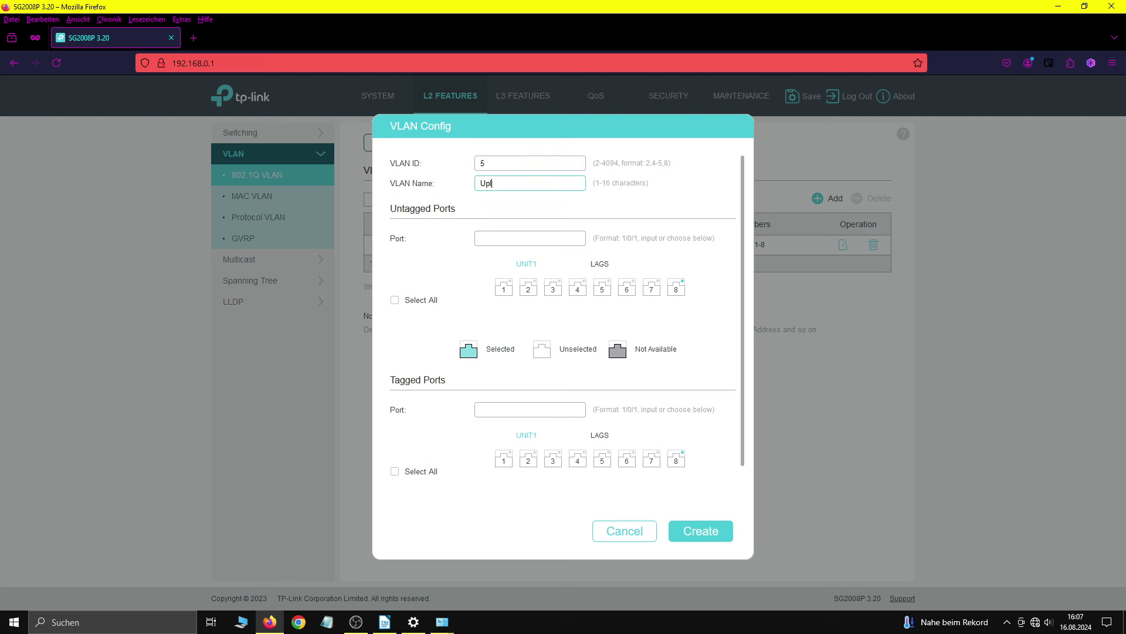
text(ink)
click(511, 300)
click(723, 541)
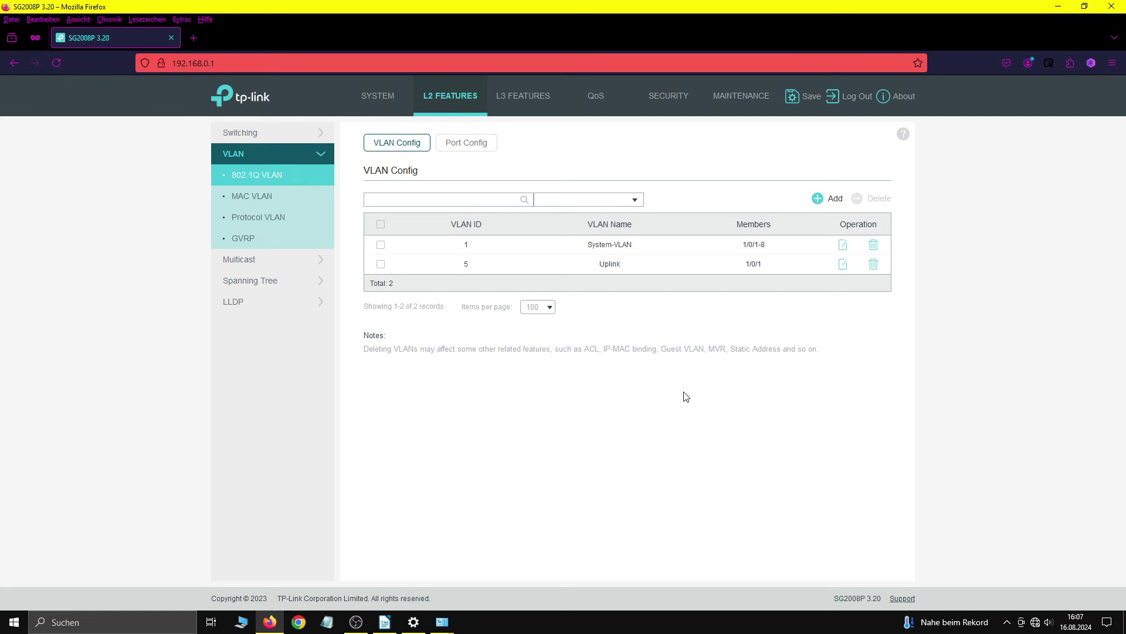
Step: On the Port Config tab, give port 1/0/1 PVID 5 and apply
click(468, 149)
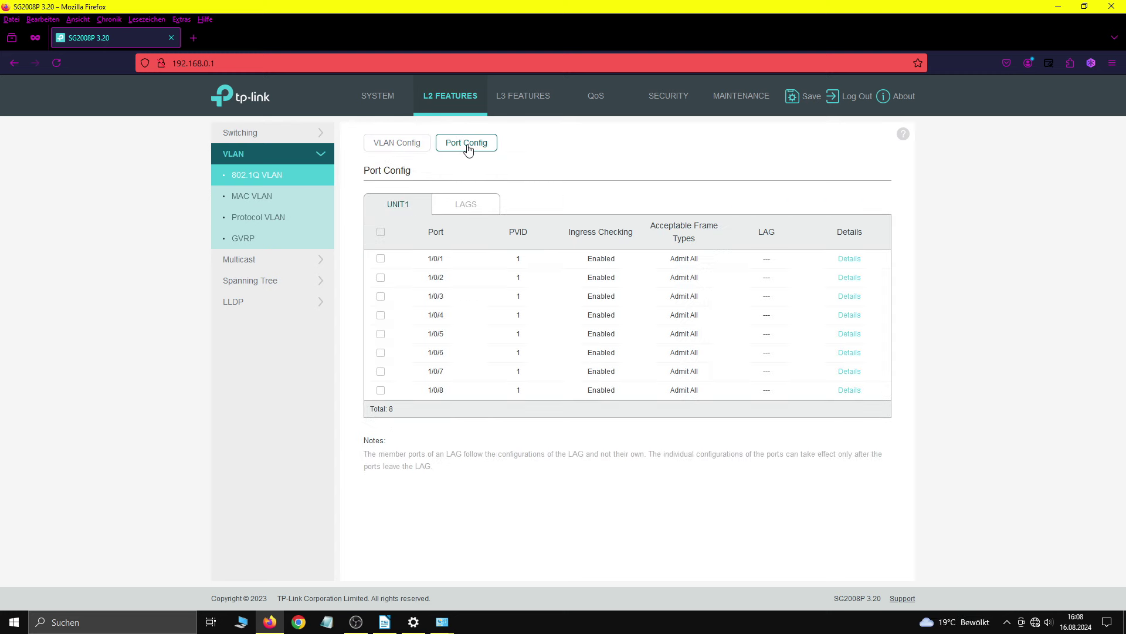
click(382, 259)
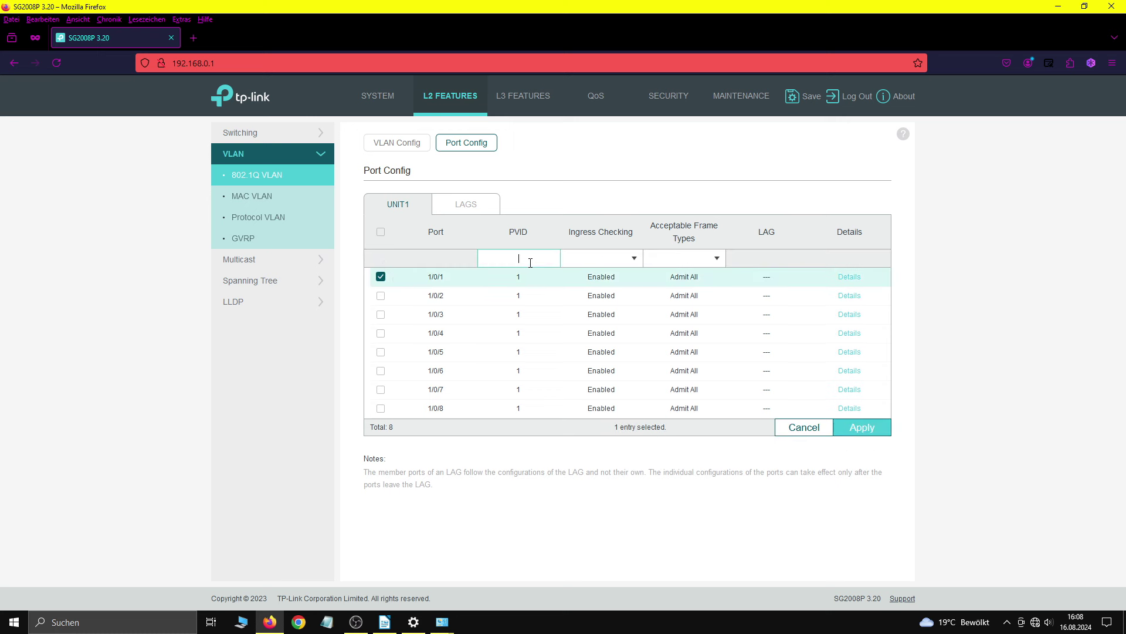
text(5)
click(854, 430)
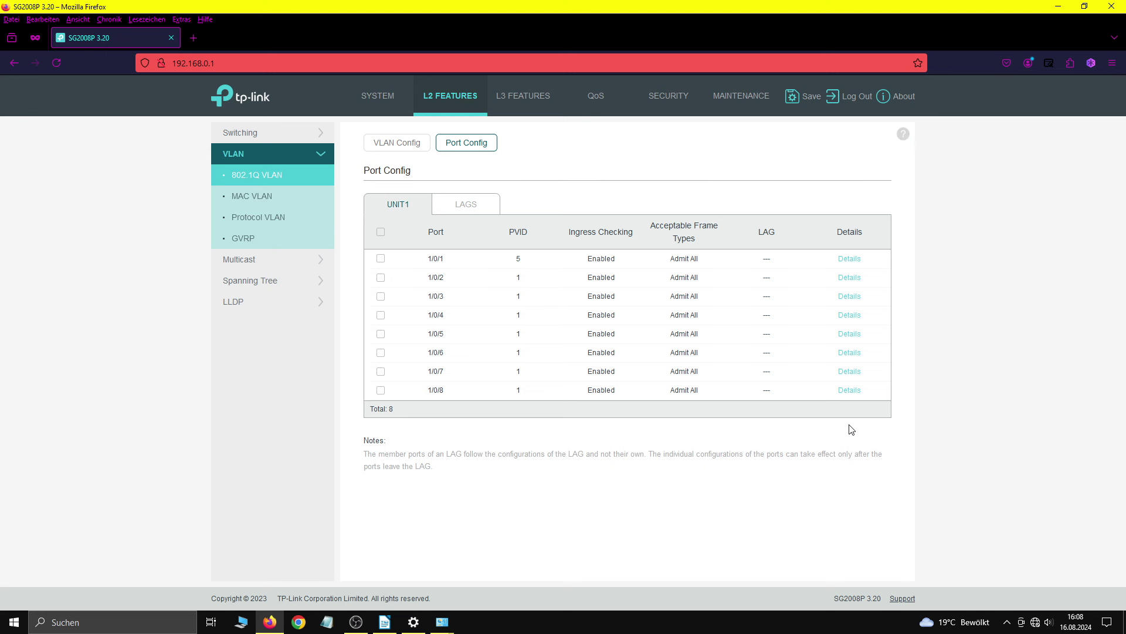
Step: Under L3 Features > Interface, add VLAN 5 'Uplink' with static 192.168.77.4 / 255.255.255.0
click(533, 109)
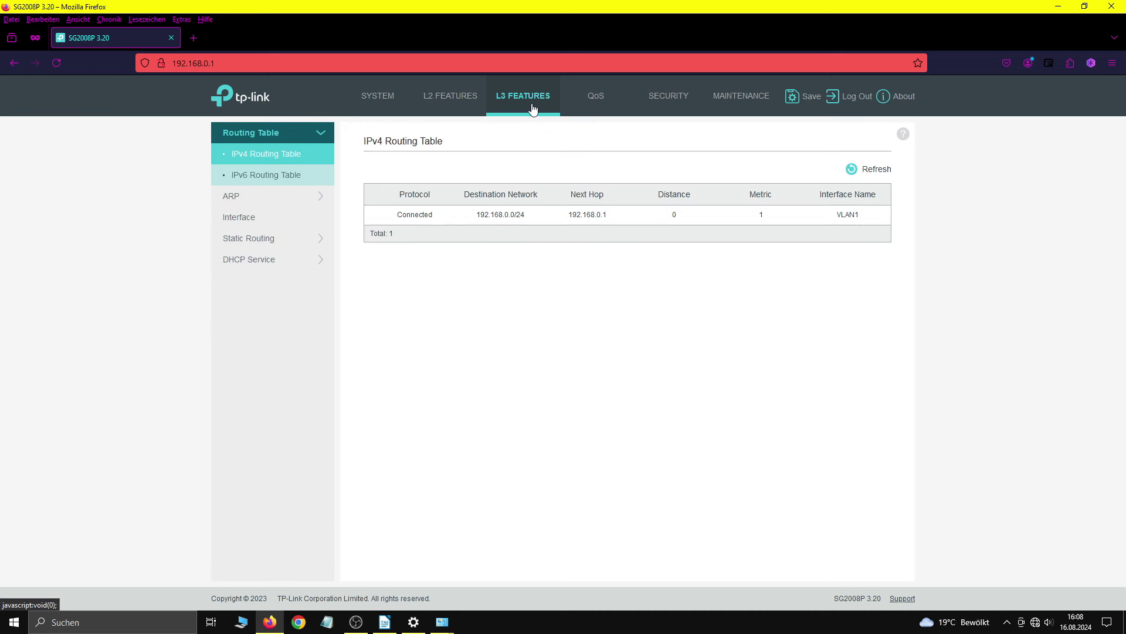
click(252, 221)
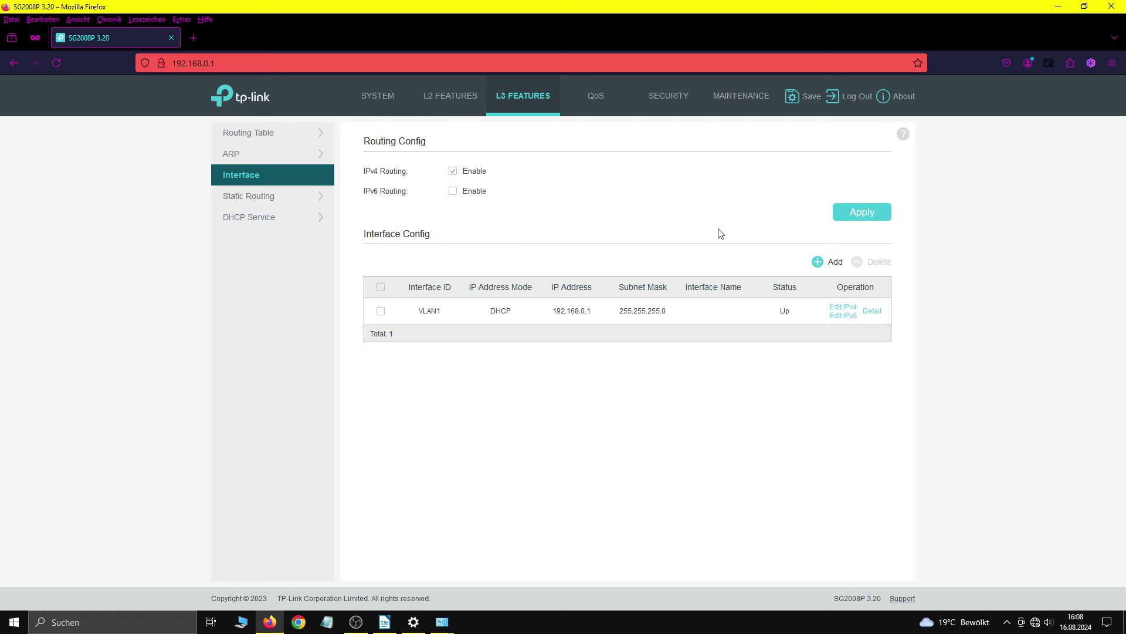
click(821, 261)
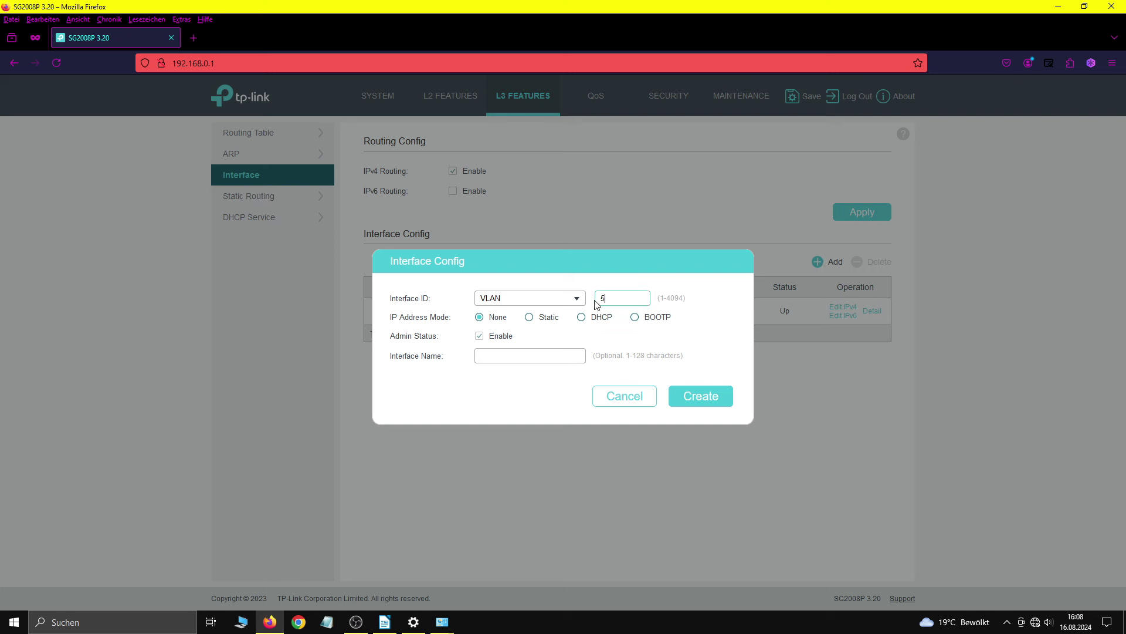
click(537, 323)
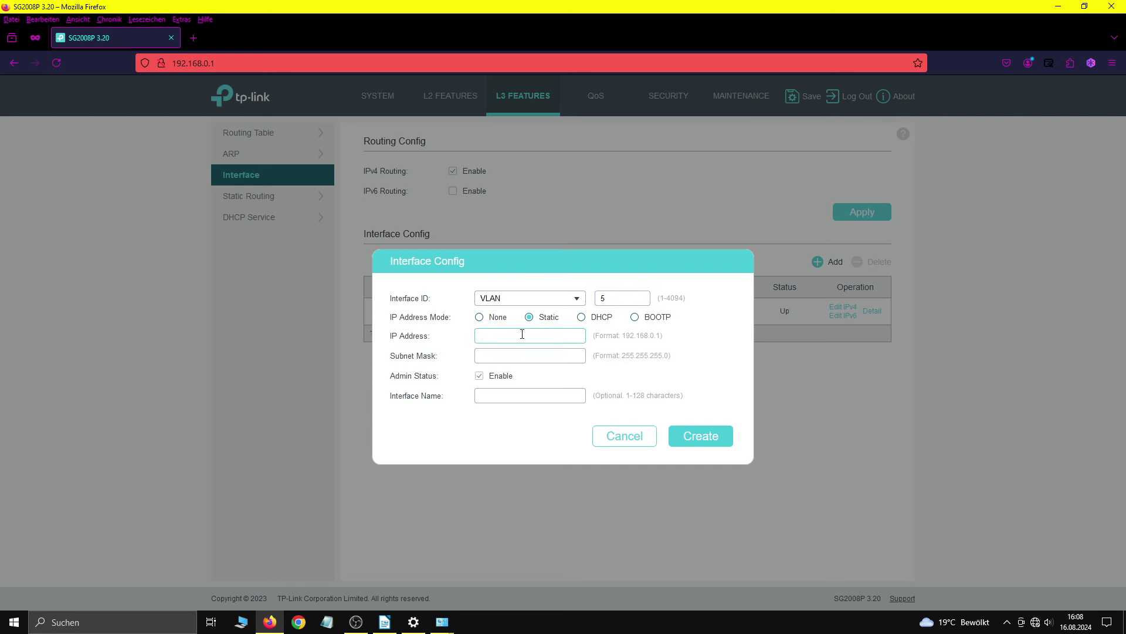
click(521, 335)
text(192)
text(.168)
text(.77)
text(.4)
text(255.255.2)
text(55.0)
text(Uplink)
click(717, 443)
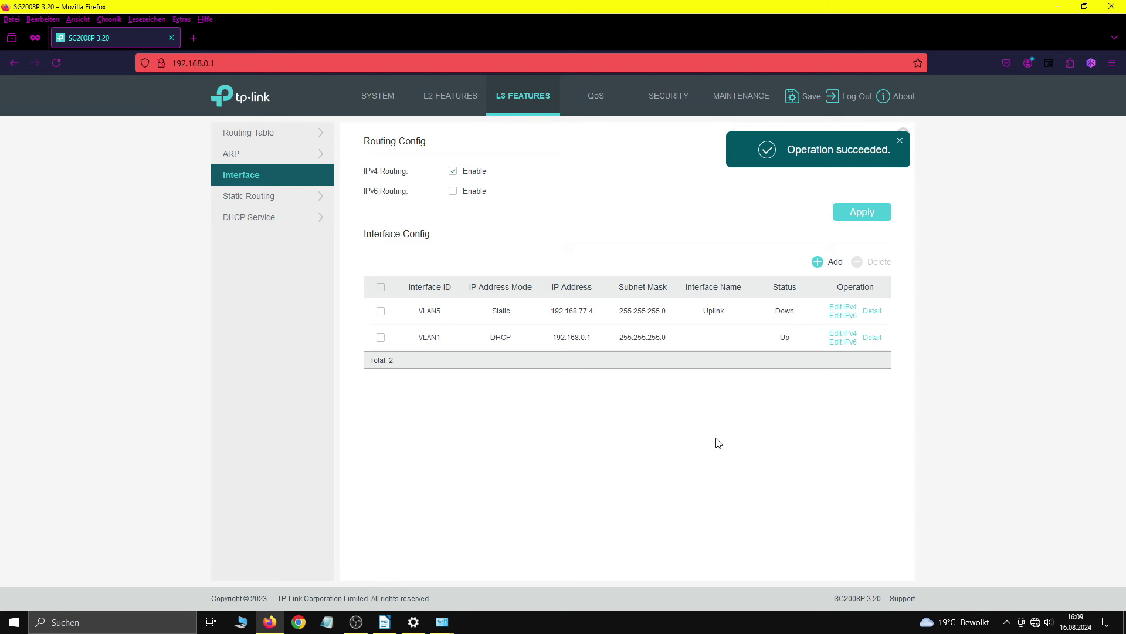
Step: Apply the Routing Config and bring the 'Status von Ethernet 2' window forward
click(855, 215)
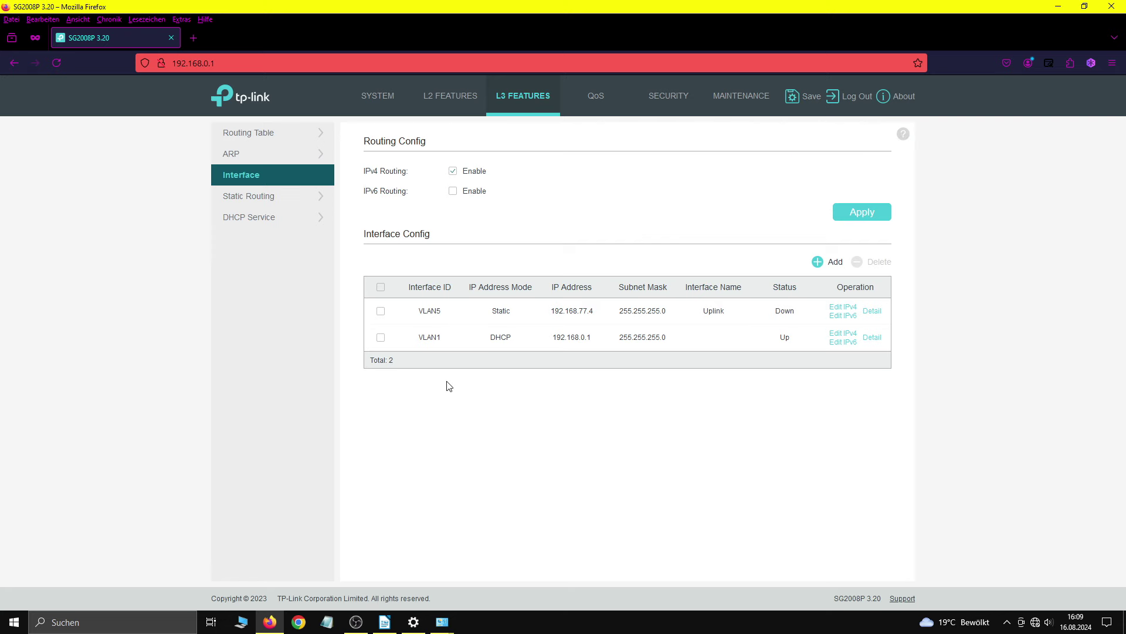
click(442, 622)
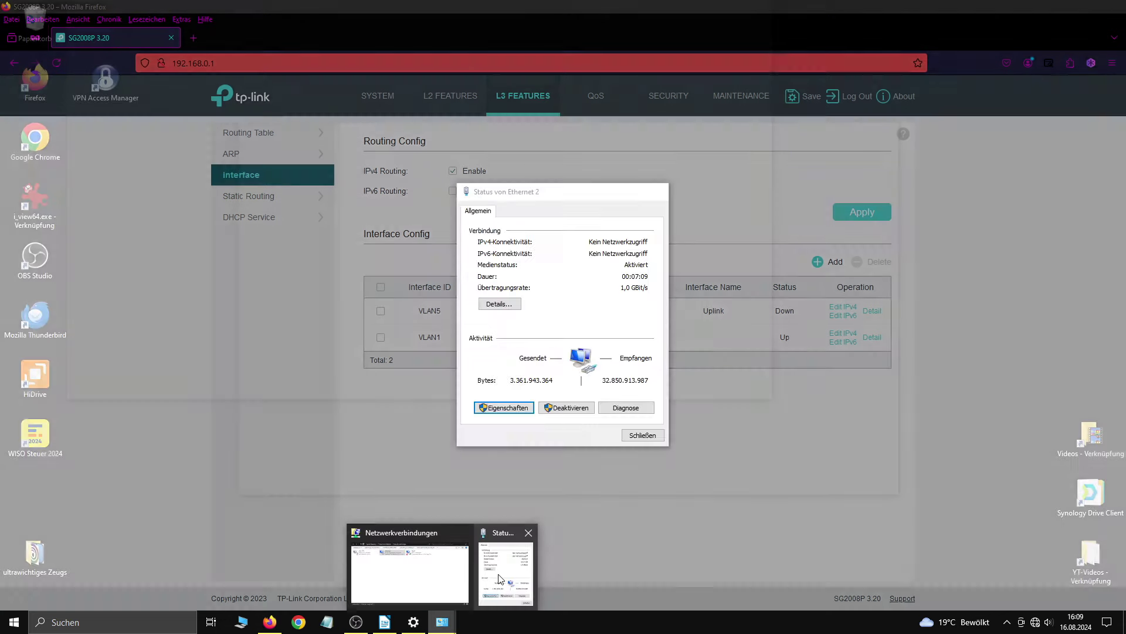
click(498, 574)
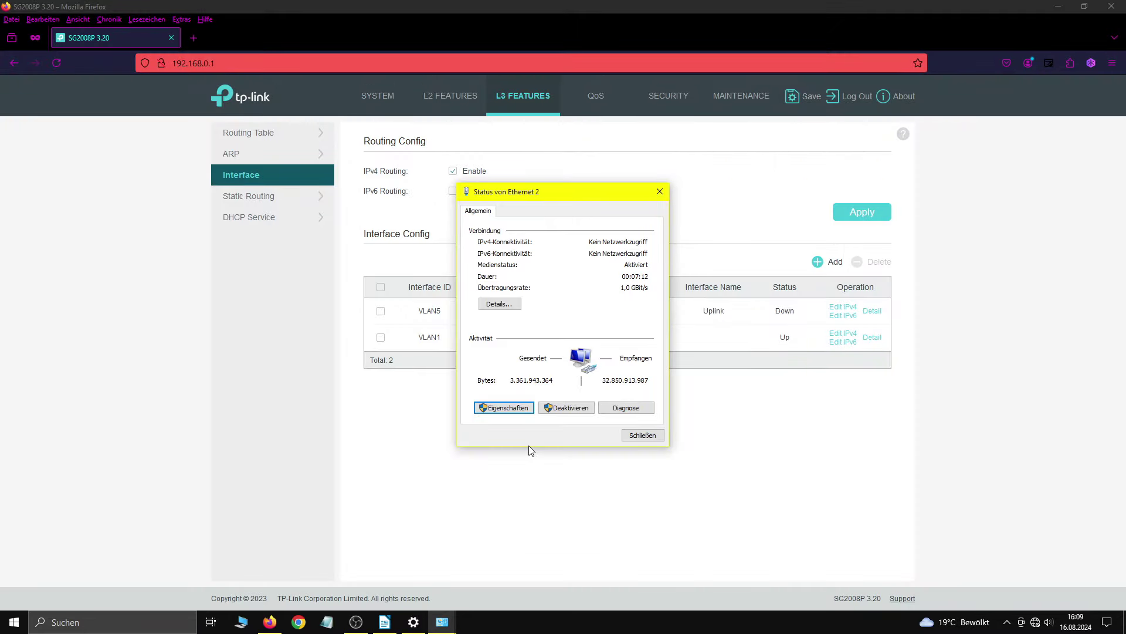
Step: Set Ethernet 2's IPv4 to obtain IP and DNS automatically, then close its dialogs
click(528, 409)
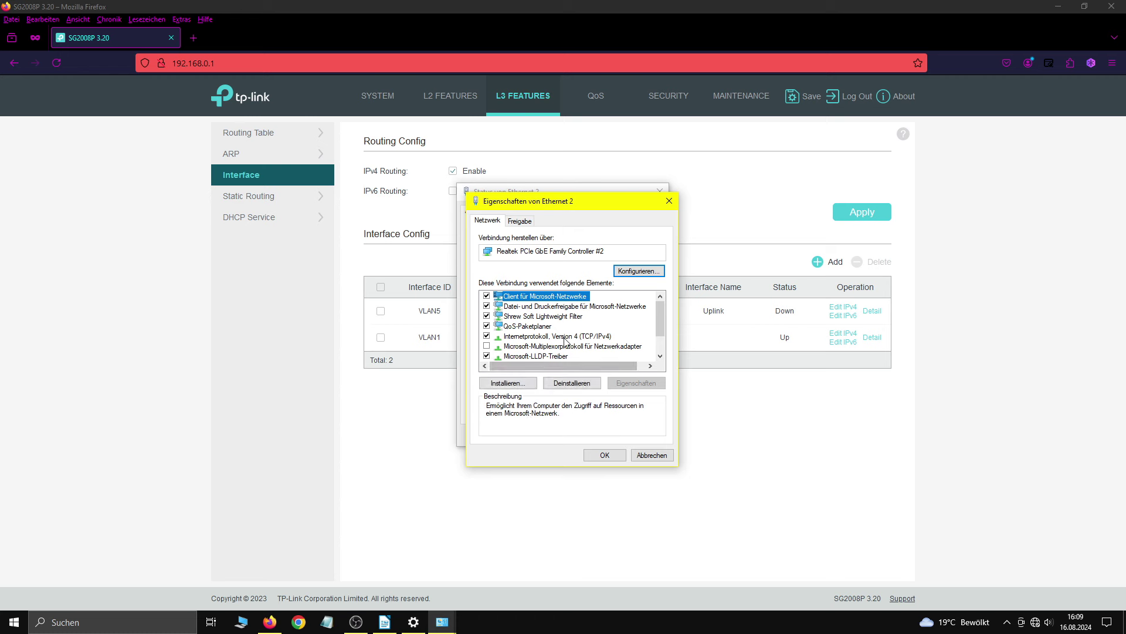
double_click(572, 337)
click(561, 319)
click(575, 396)
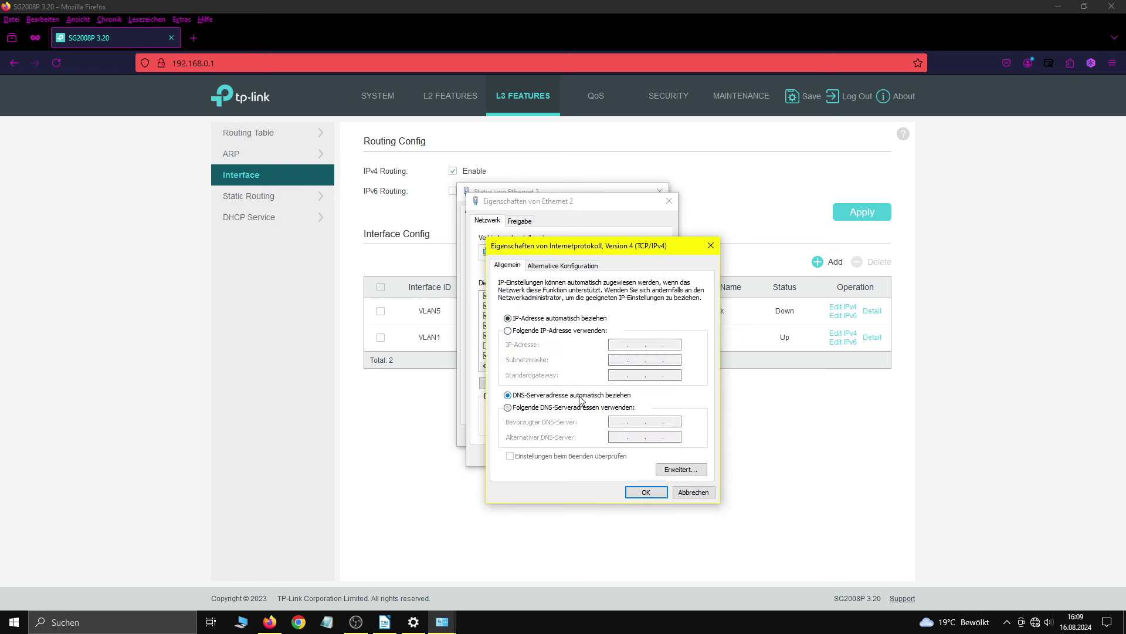
click(646, 492)
click(606, 456)
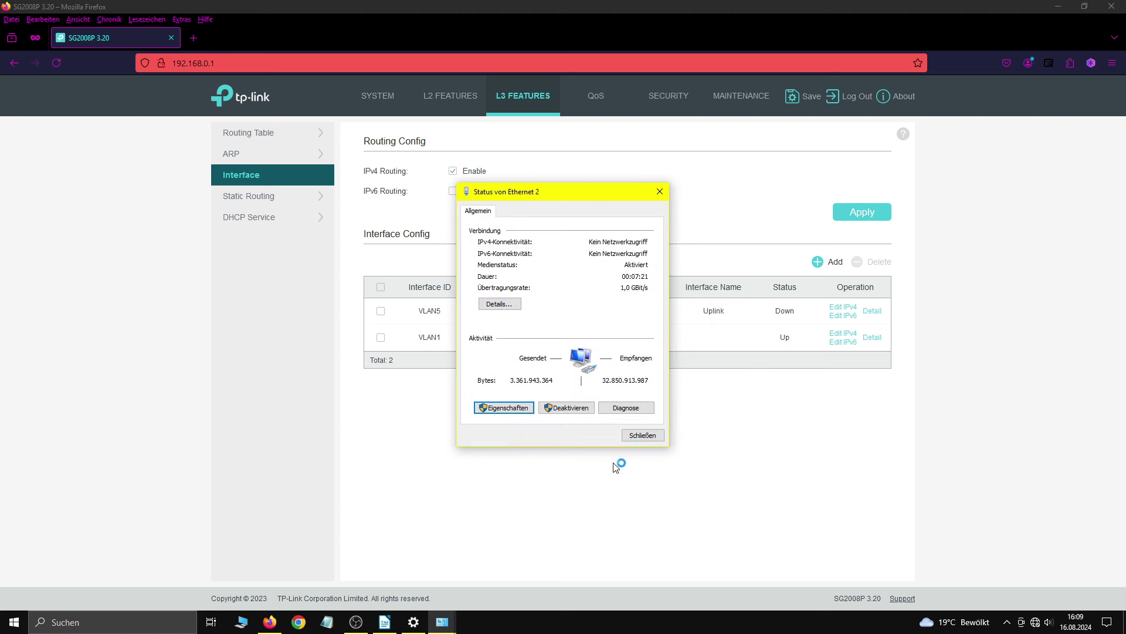
click(639, 439)
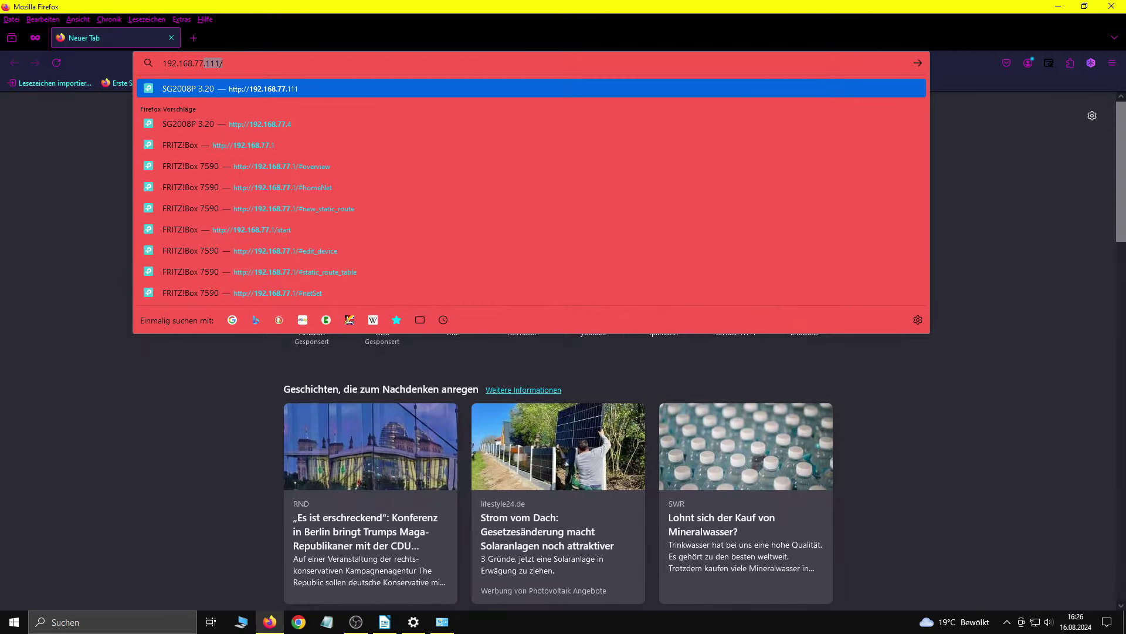
Step: Load the switch's web interface at 192.168.77.4 and go to its layer-2 features
text(4)
key(Return)
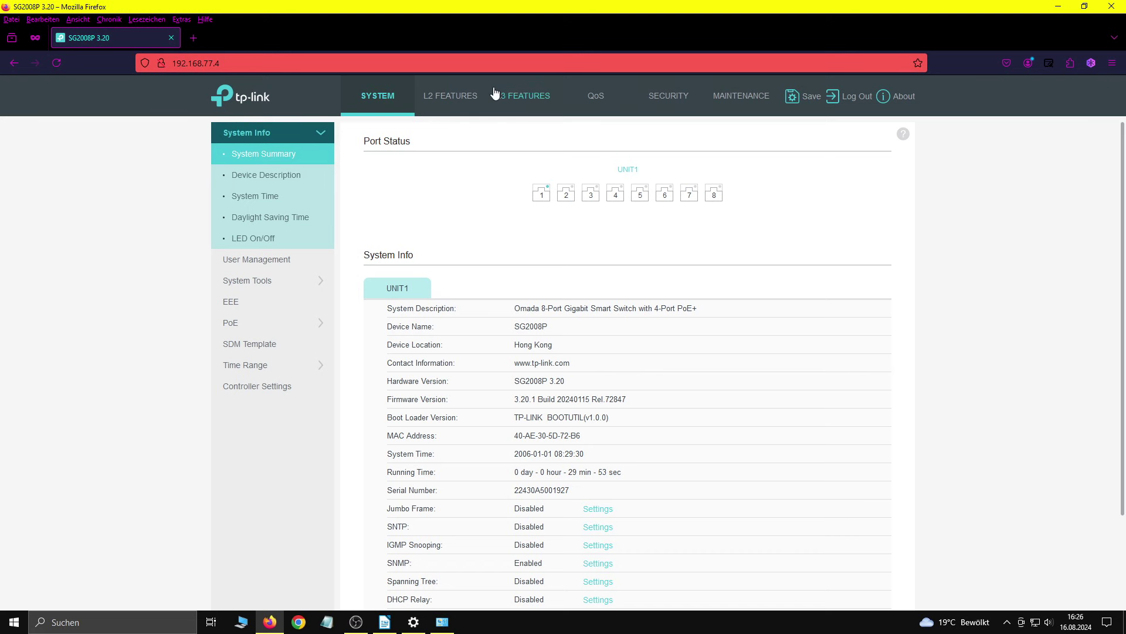
click(435, 101)
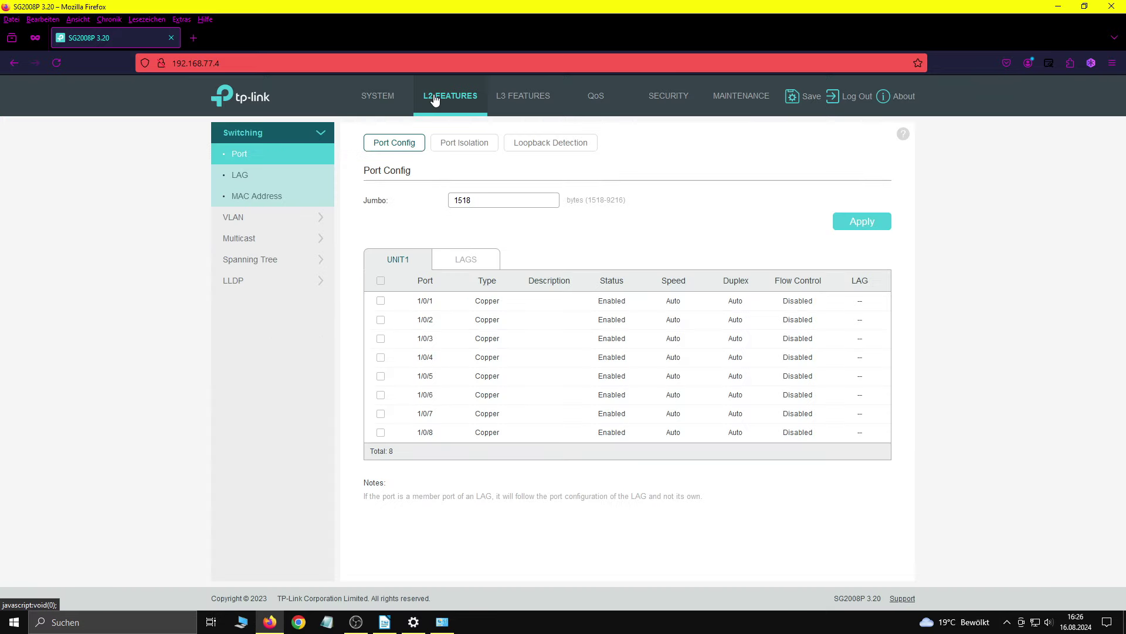
Step: Make all eight ports untagged members of VLAN 5 Uplink in 802.1Q VLAN config
click(289, 222)
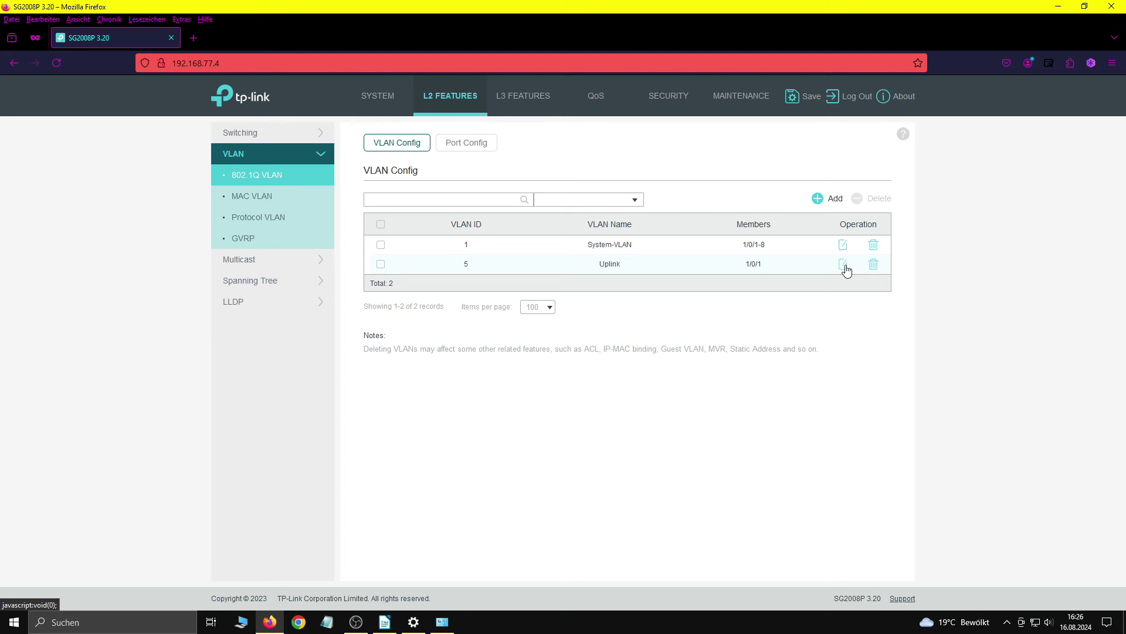
click(843, 265)
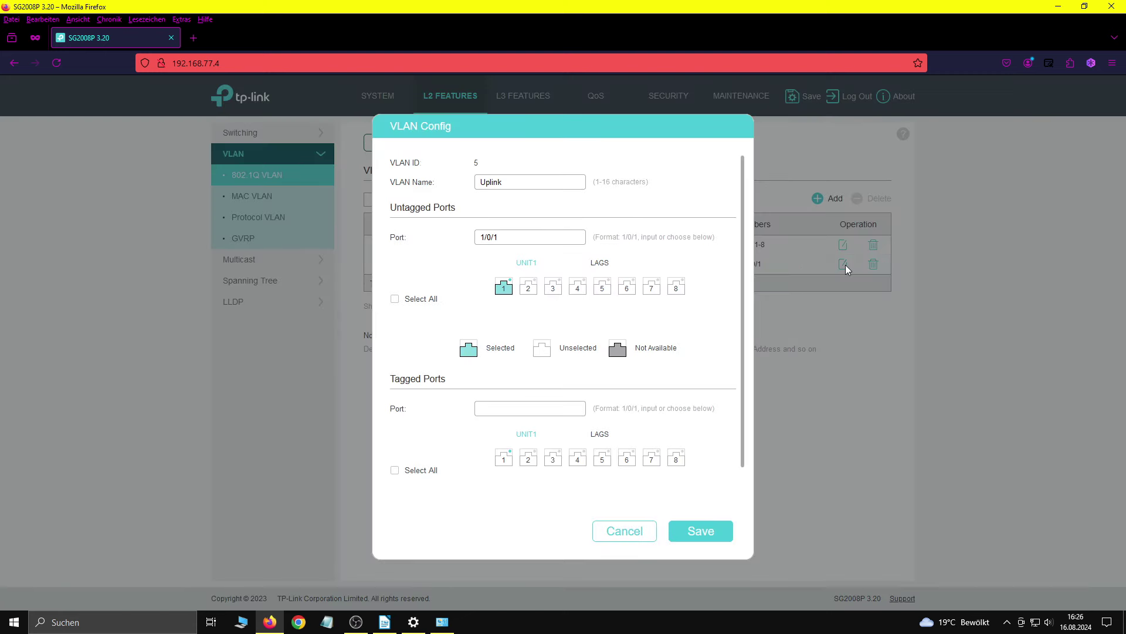
click(413, 300)
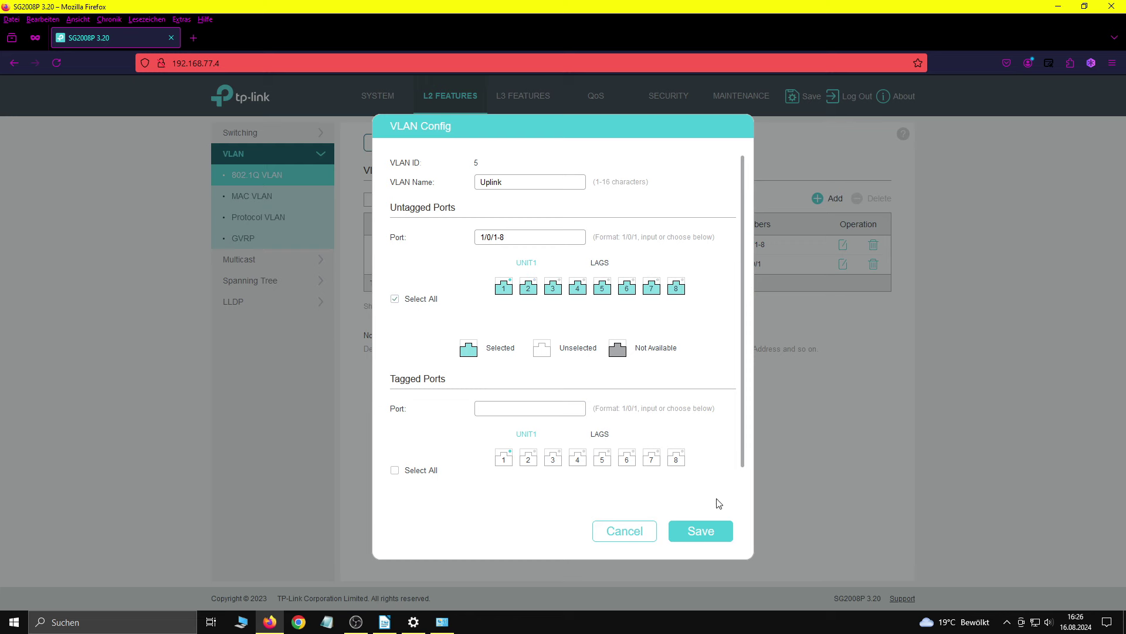
click(711, 531)
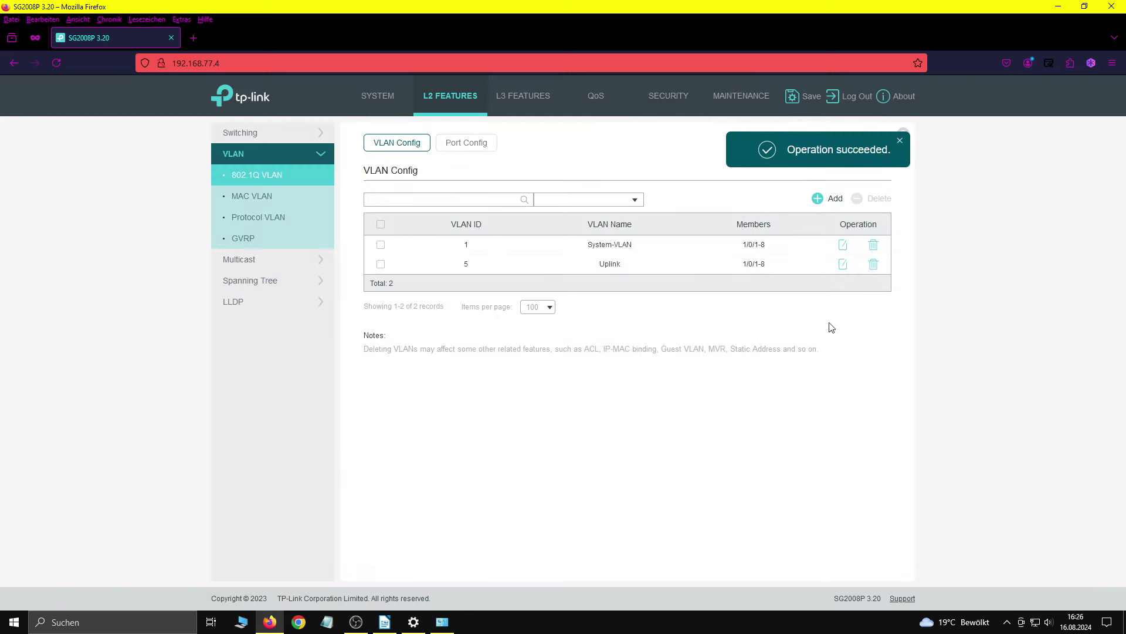
Step: Remove all member ports from the System-VLAN, VLAN 1
click(843, 245)
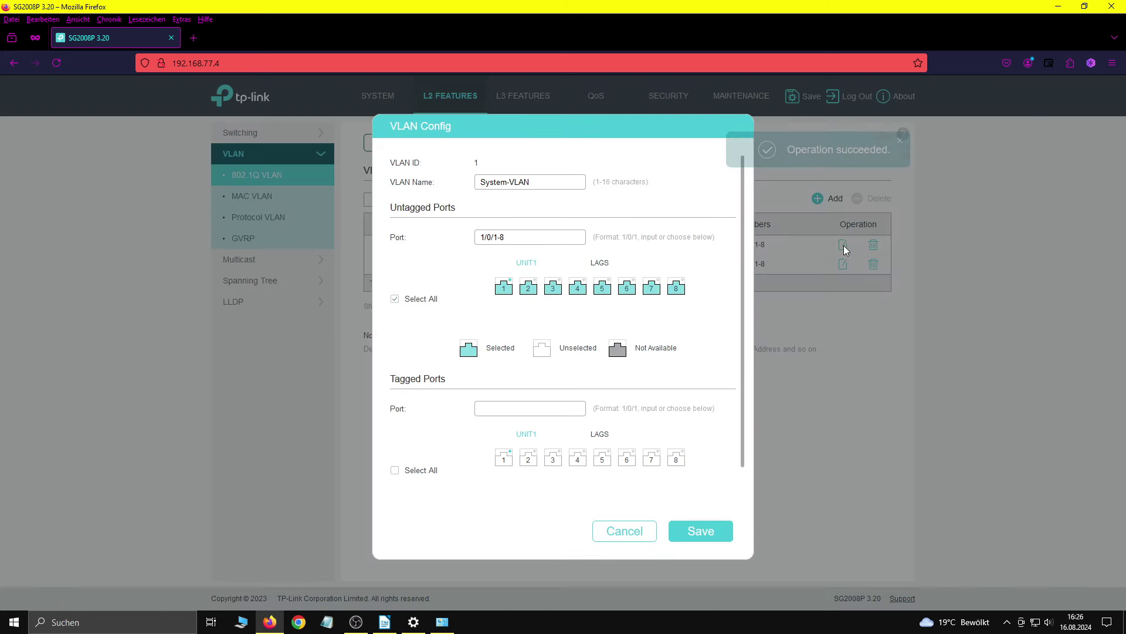
click(395, 300)
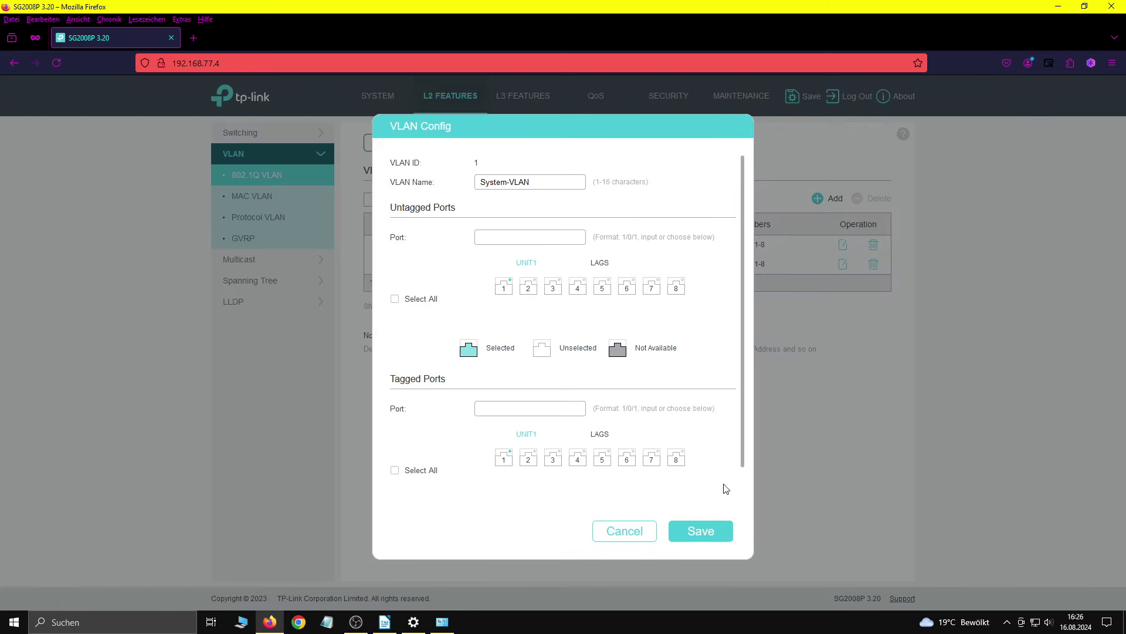
click(724, 535)
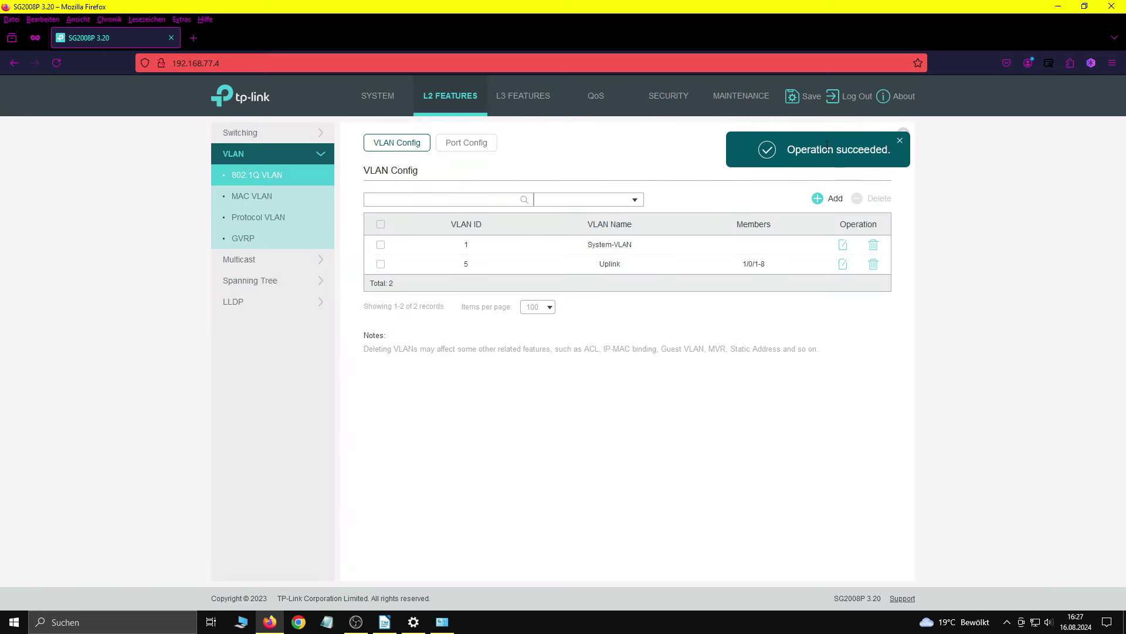
Step: Save the switch configuration file
click(804, 103)
click(636, 357)
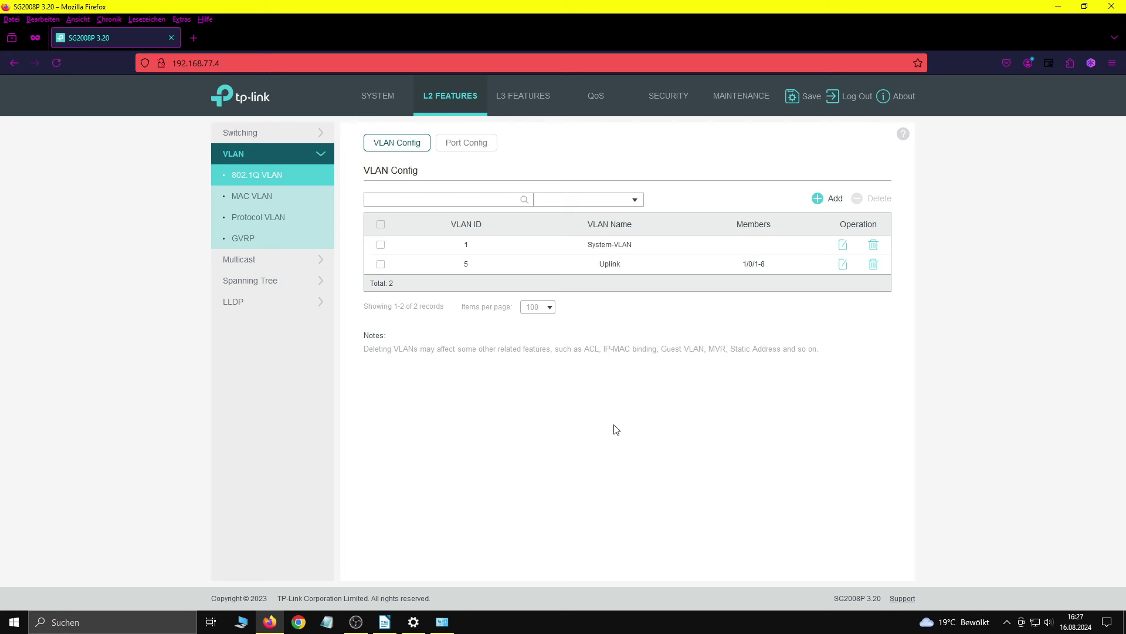
click(450, 144)
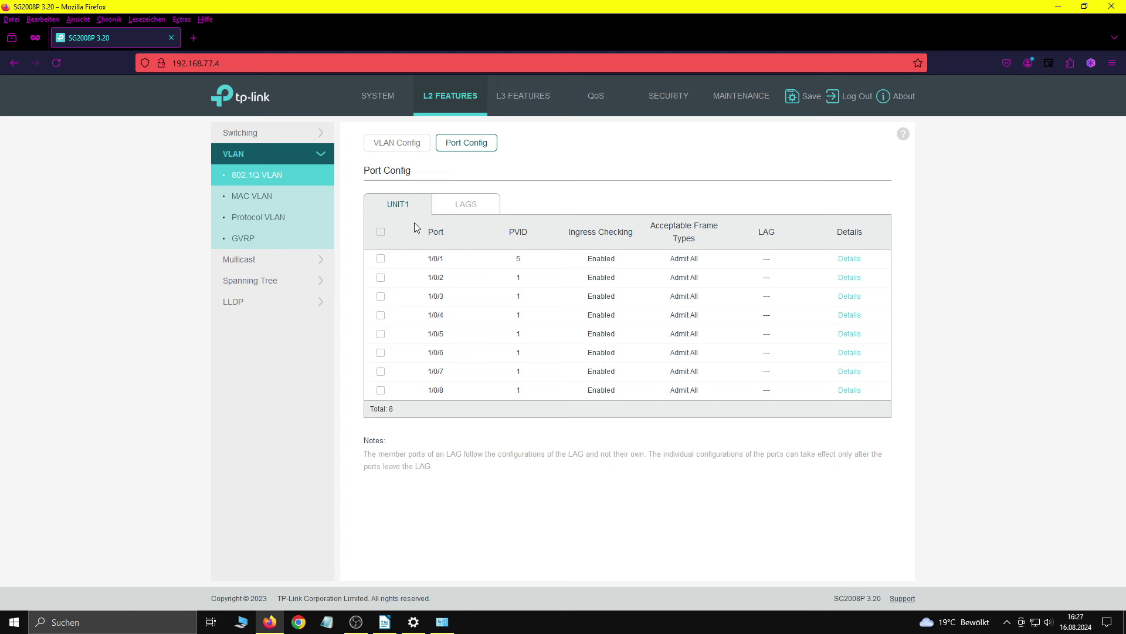
Step: Apply PVID 5 to all eight ports 1/0/1–1/0/8 at once
click(380, 232)
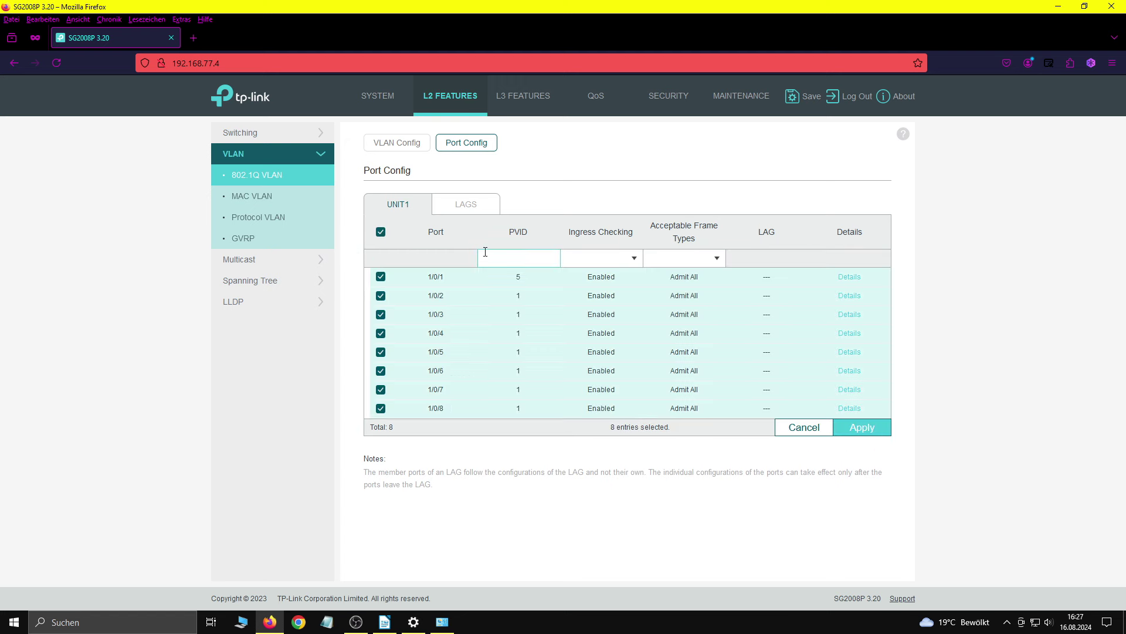
text(5)
click(862, 427)
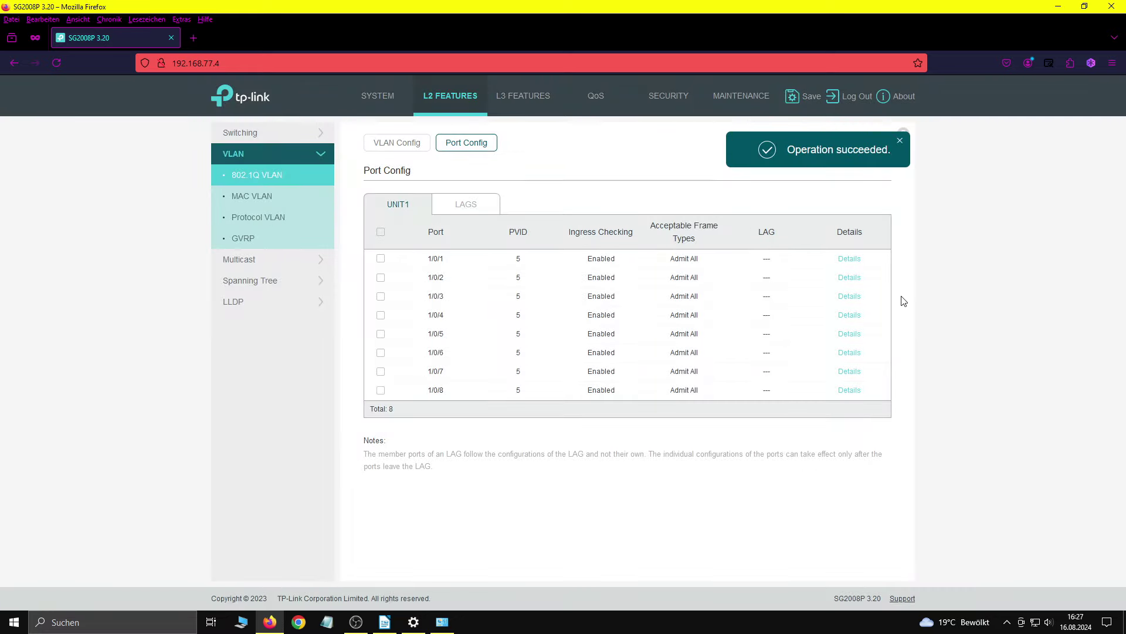
Step: Save the switch configuration with the new PVIDs
click(802, 105)
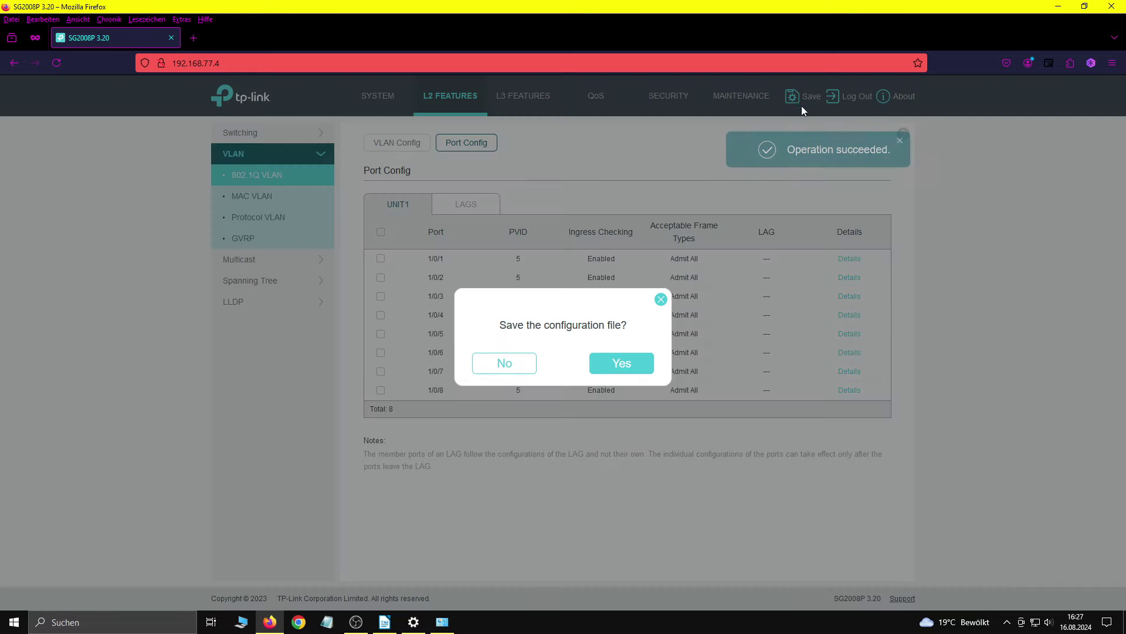
click(619, 364)
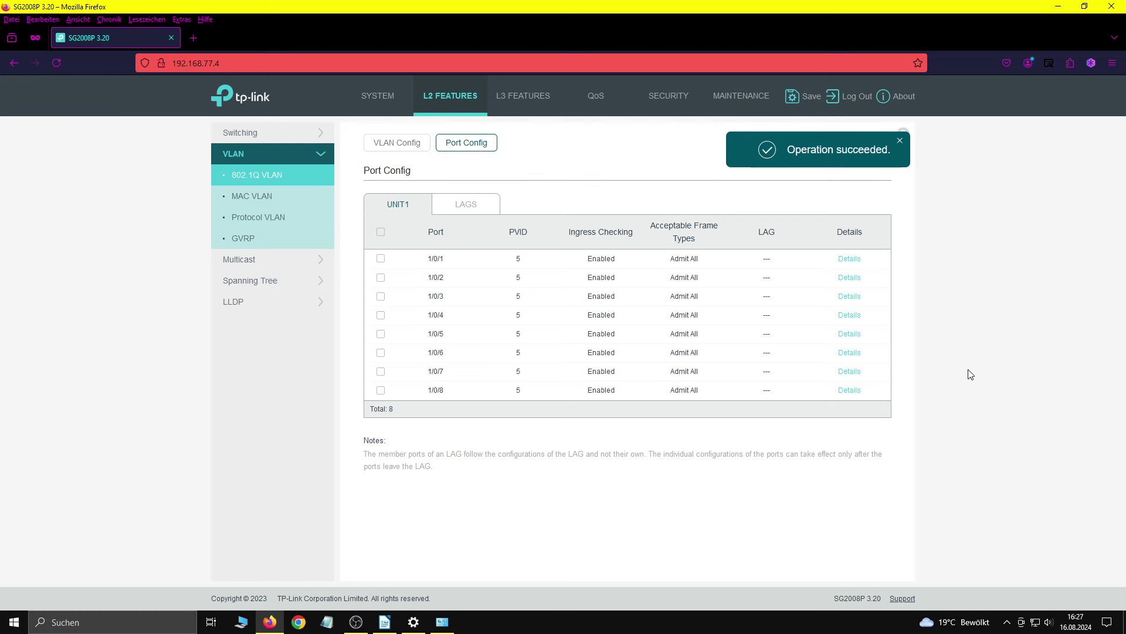
click(521, 101)
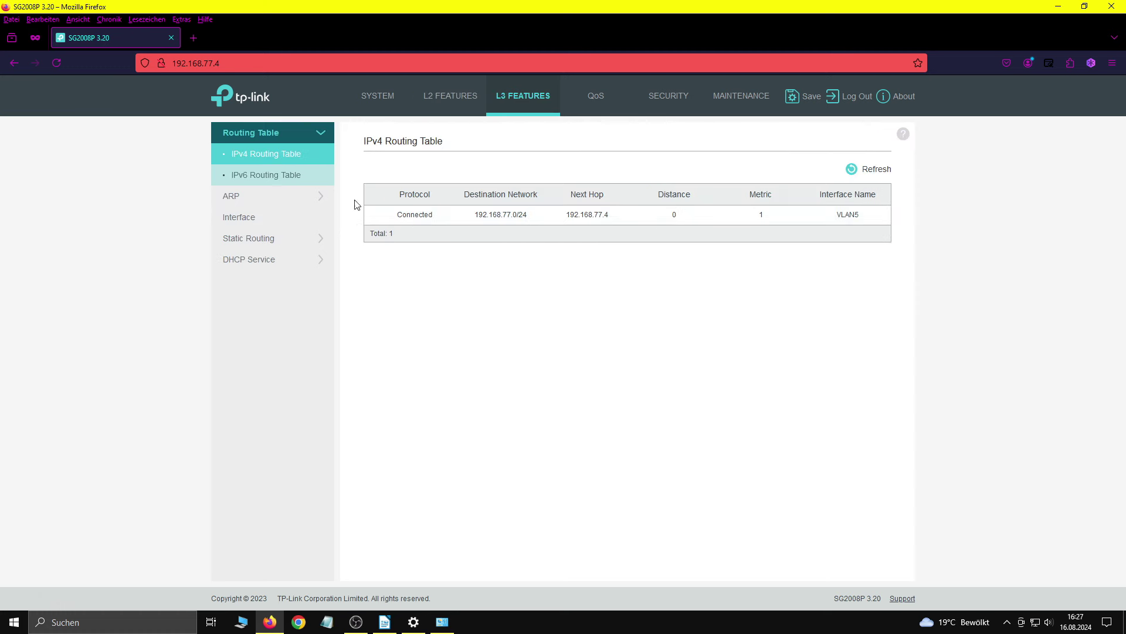
Step: Show the L3 Interface Config table listing VLAN5 Uplink at 192.168.77.4
click(259, 222)
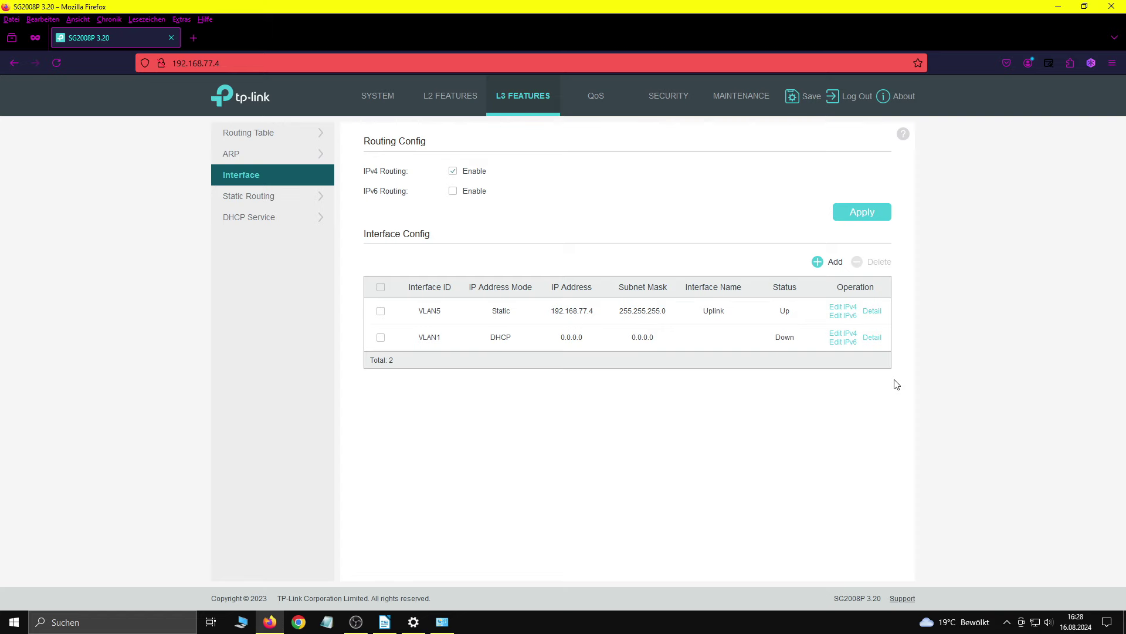
Step: Log in with the router password and open the SG2008P's details under Heimnetz > Netzwerk
text(•••)
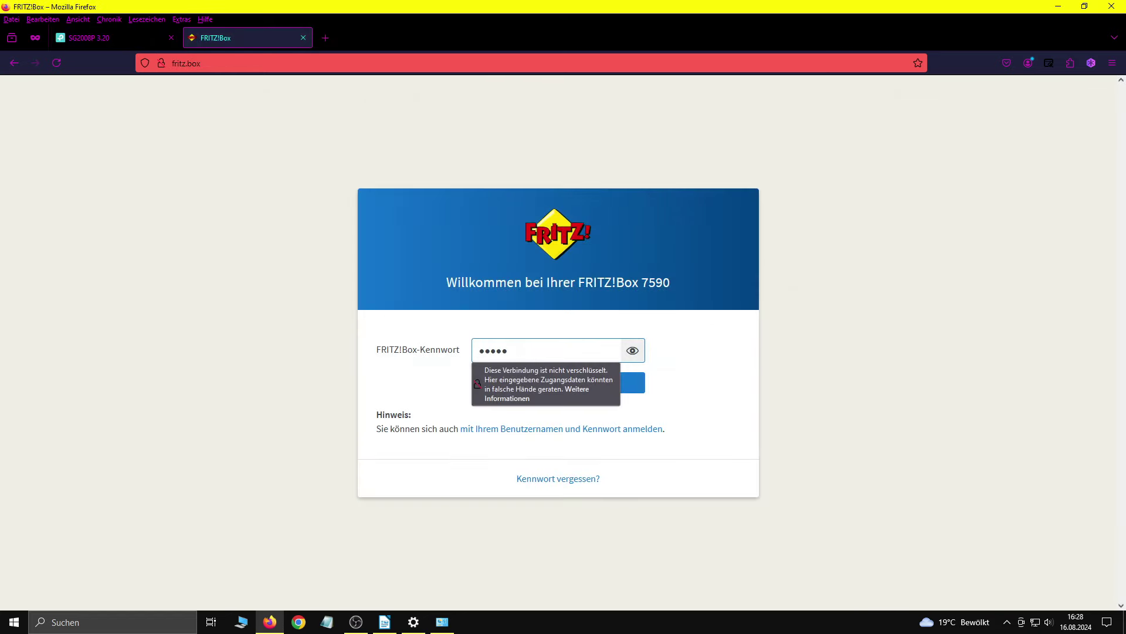
text(••)
key(Return)
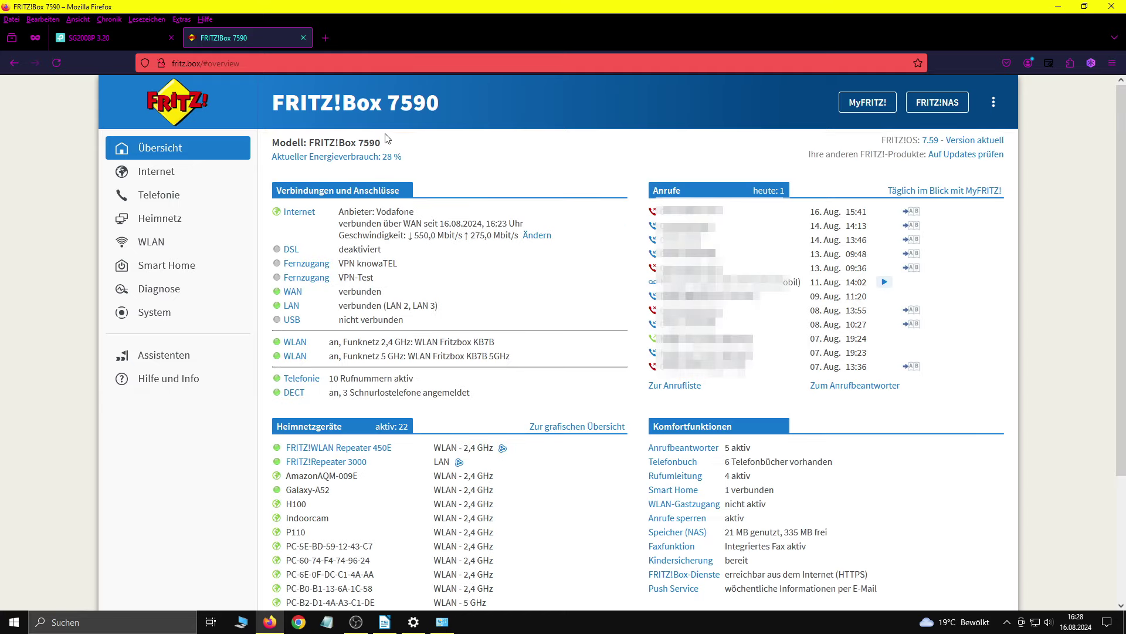
click(213, 222)
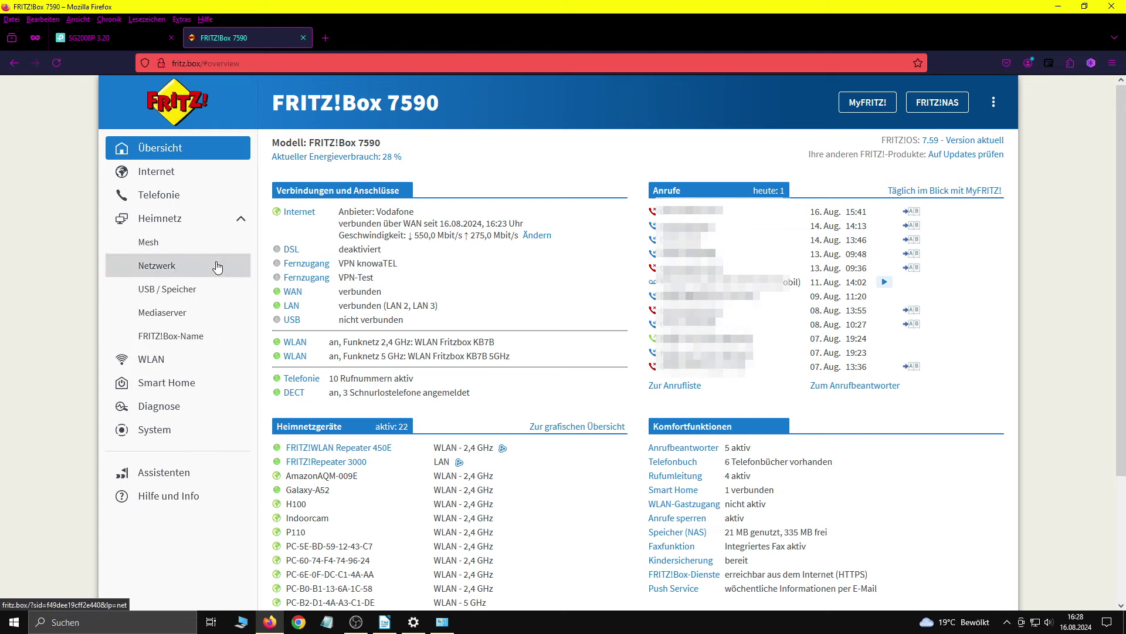
click(217, 268)
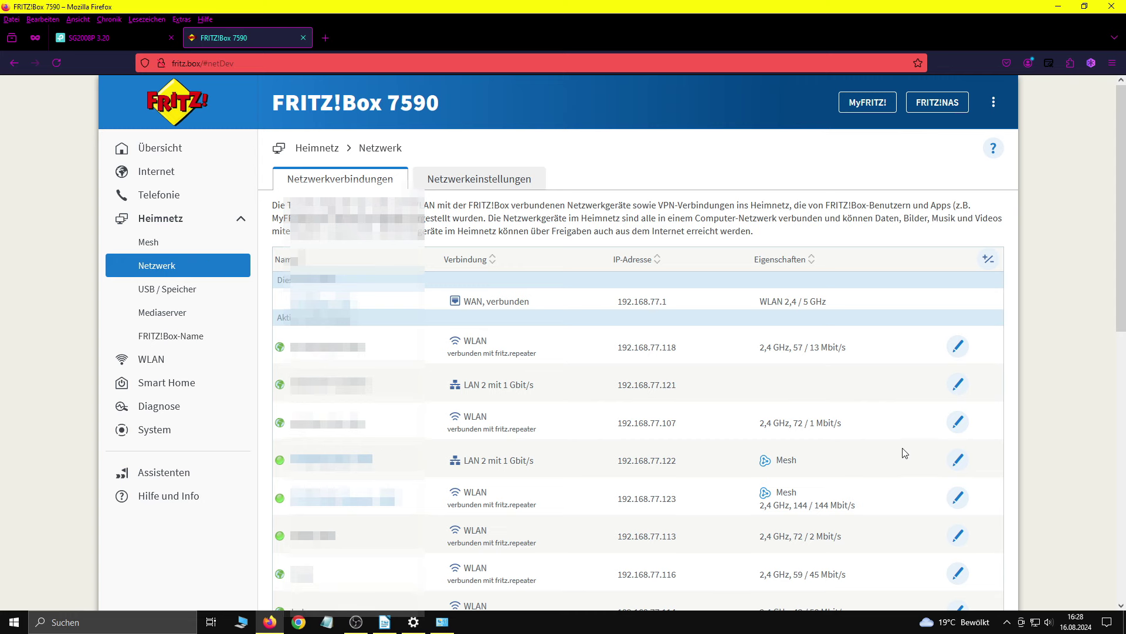
scroll(906, 453, down, 3)
scroll(905, 453, down, 5)
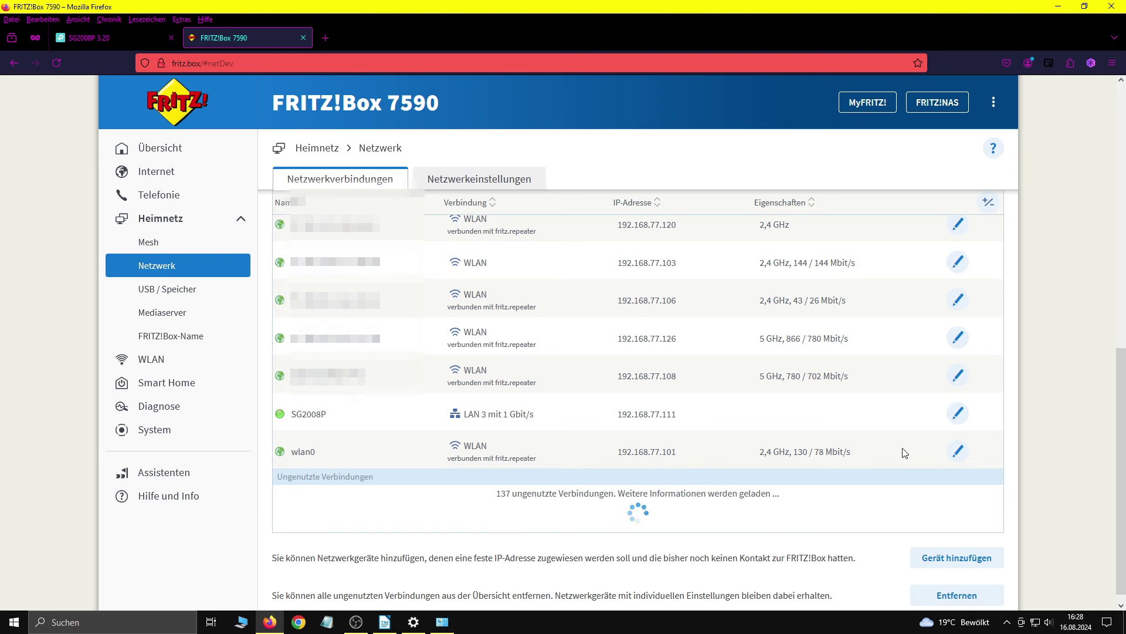
click(958, 414)
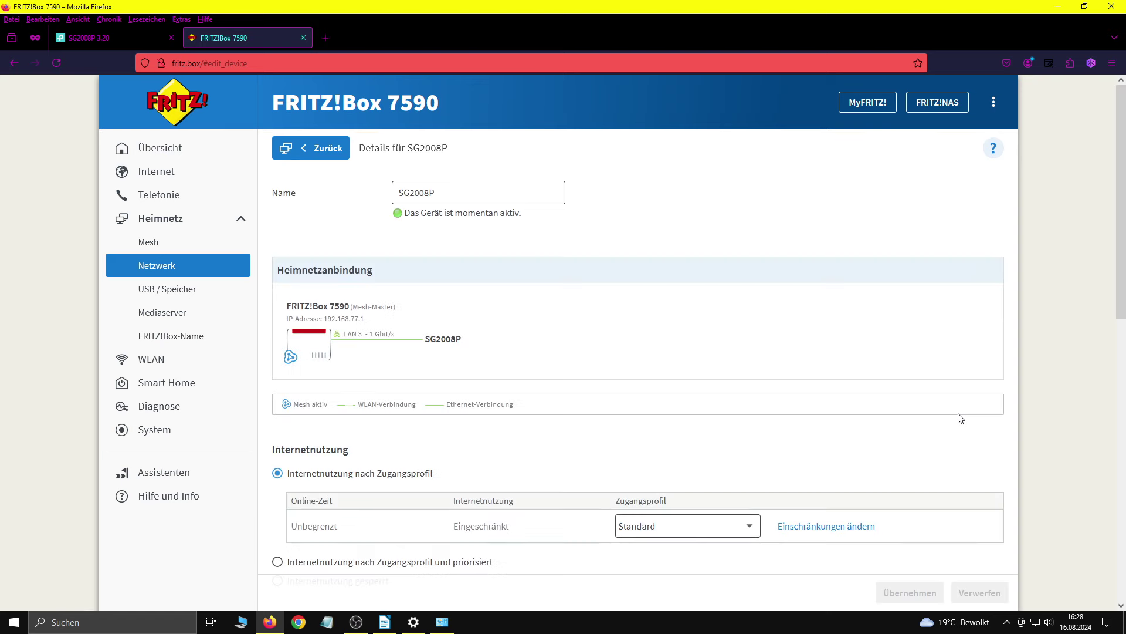
Step: Change the SG2008P's fixed address to 192.168.77.4 and apply it
scroll(787, 375, down, 5)
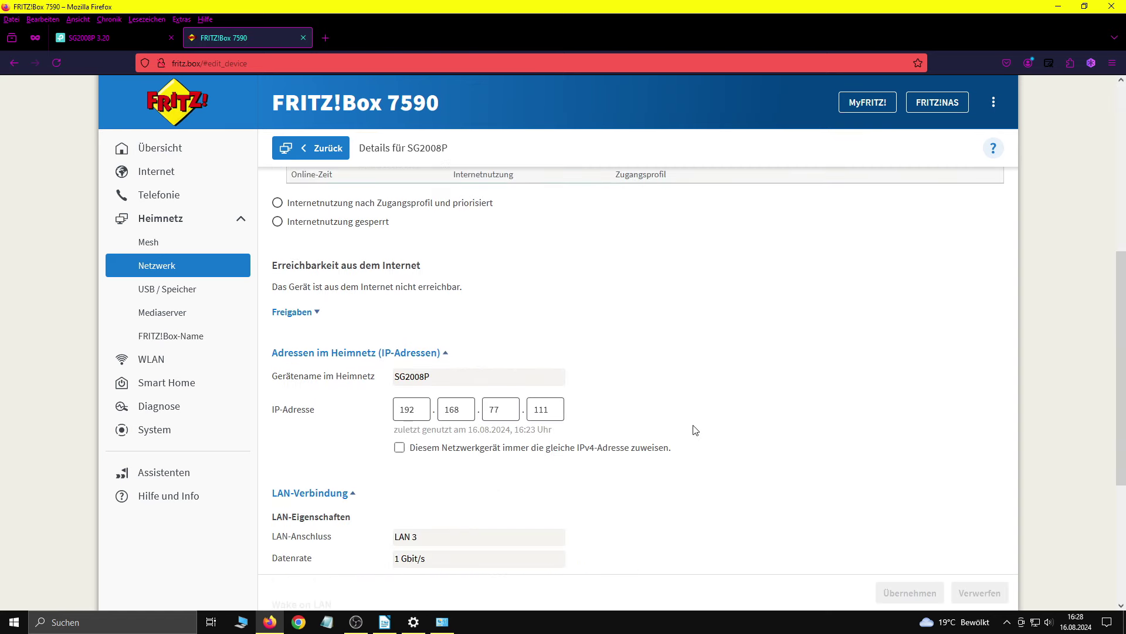
double_click(545, 409)
text(4)
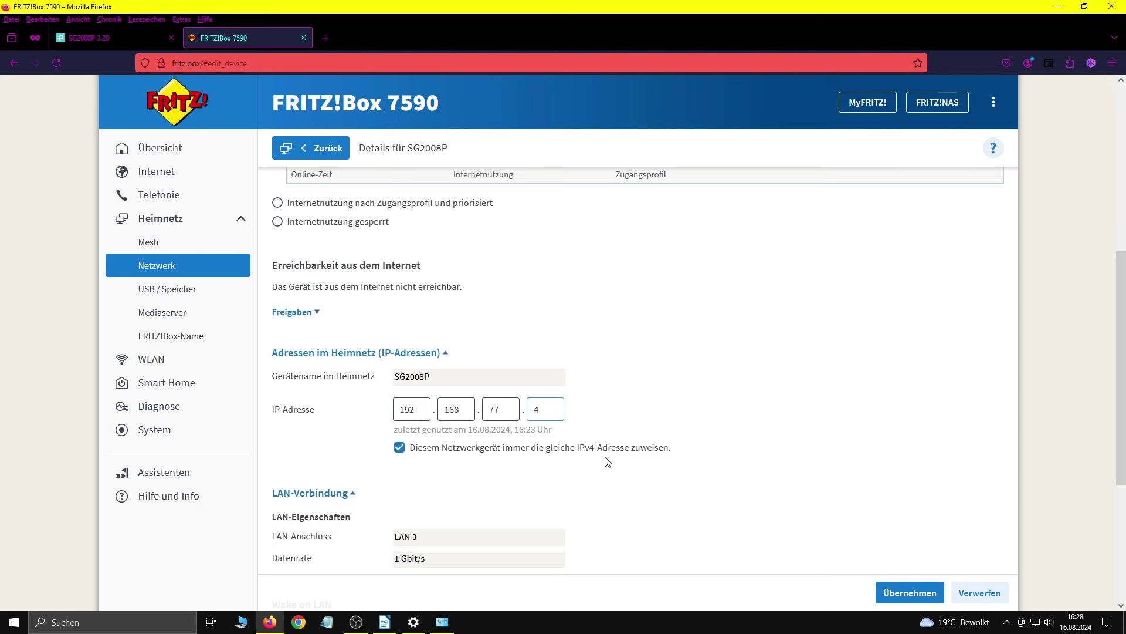
click(965, 439)
click(927, 594)
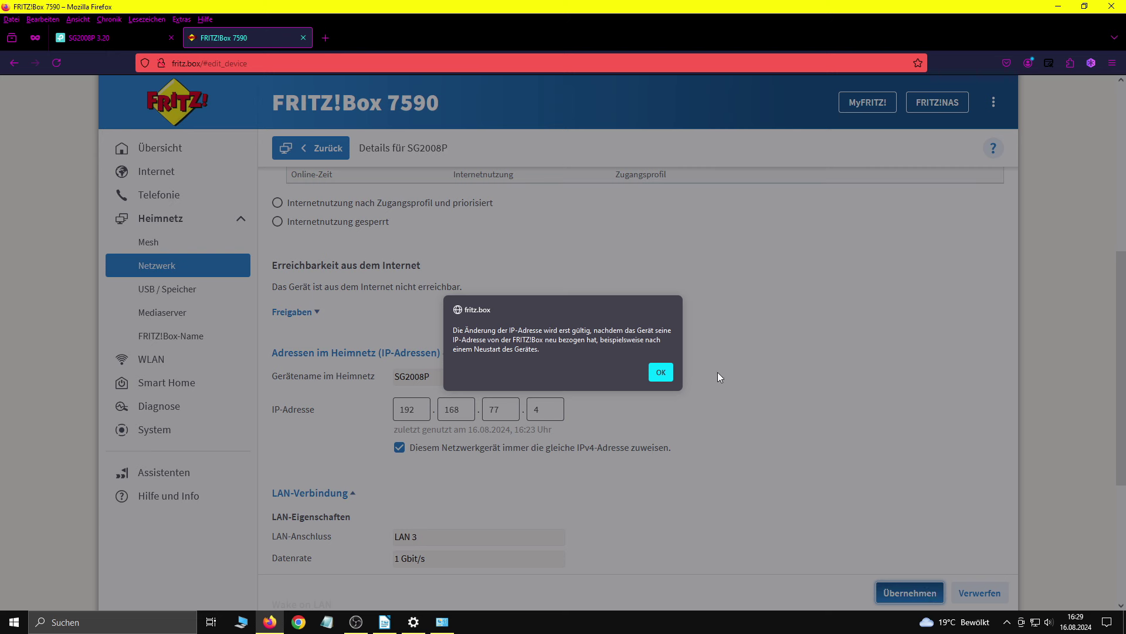
click(667, 373)
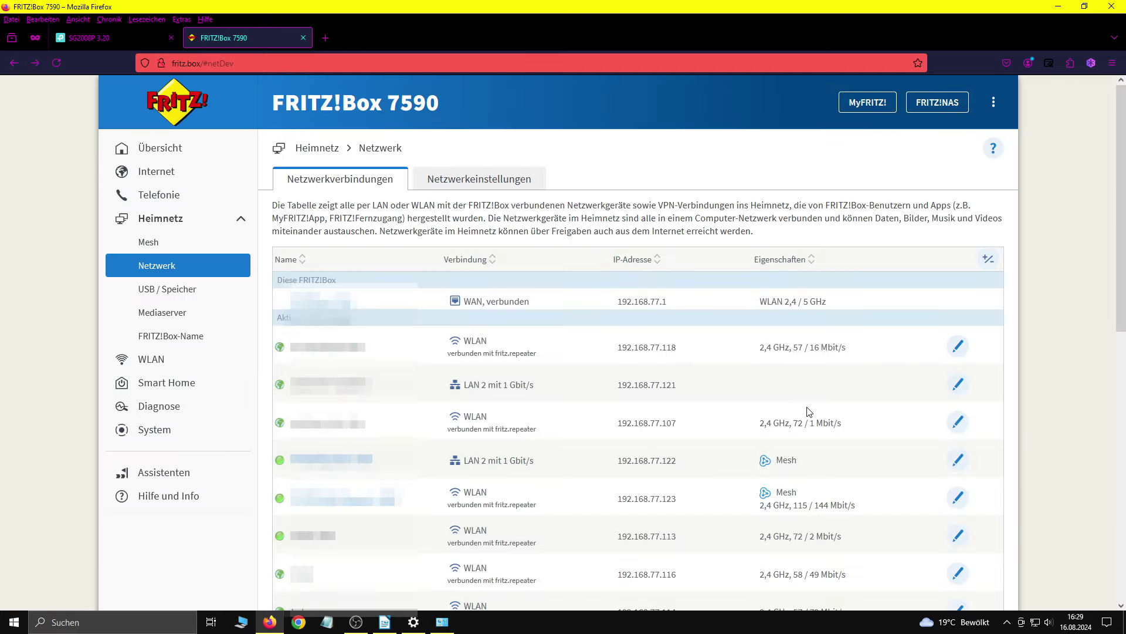
Step: Confirm the SG2008P row lists 192.168.77.4, then go back to the switch's tab
scroll(797, 391, down, 10)
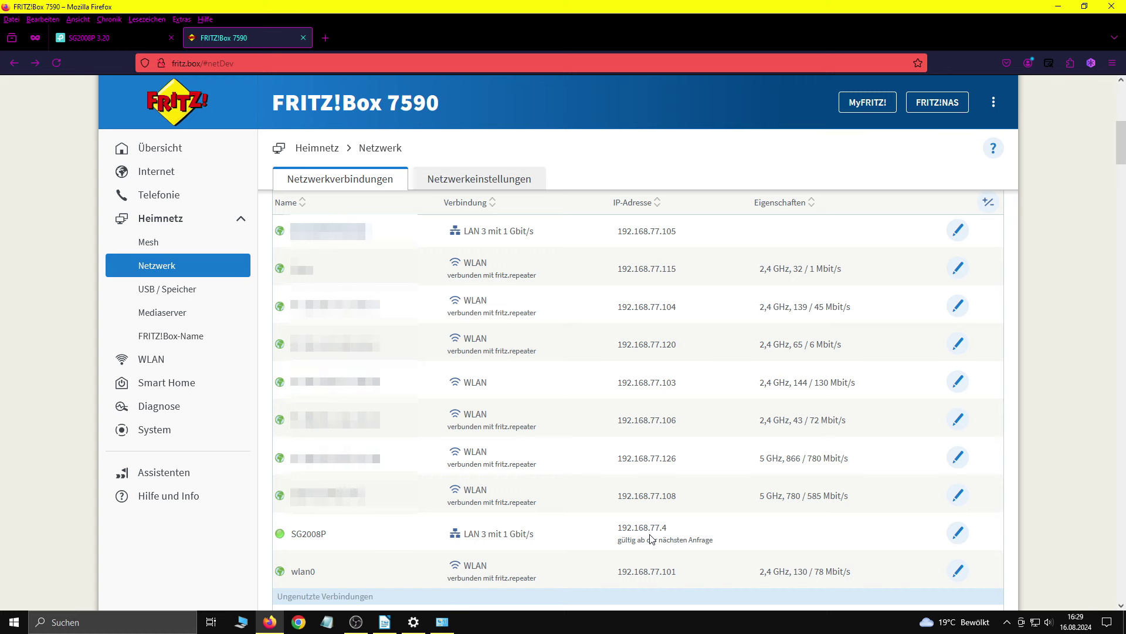
click(125, 37)
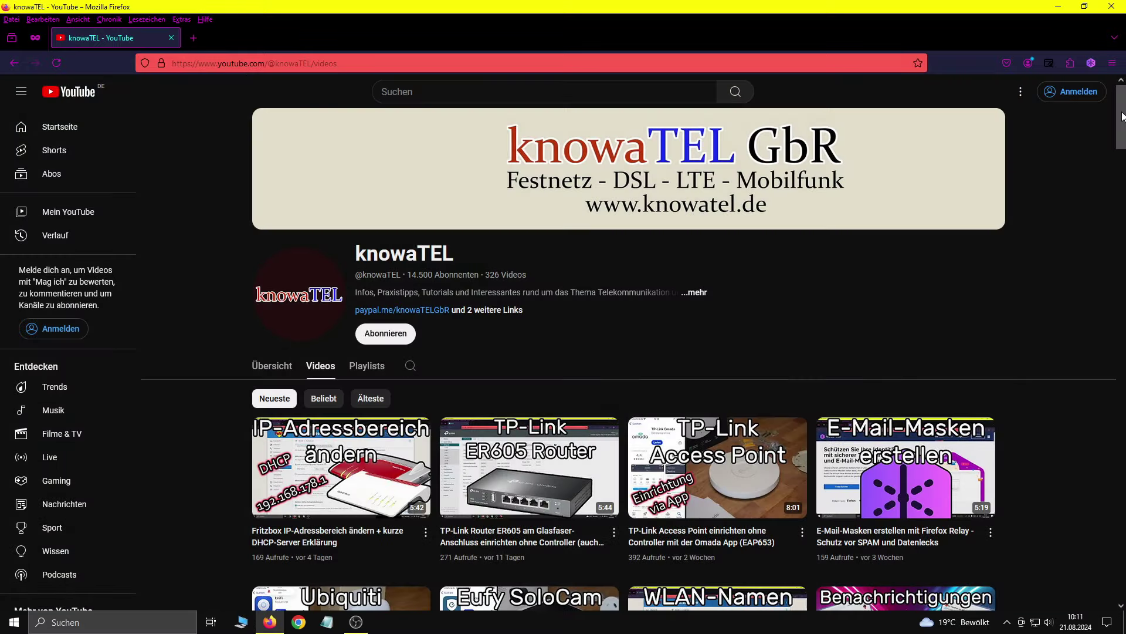
scroll(1123, 116, down, 3)
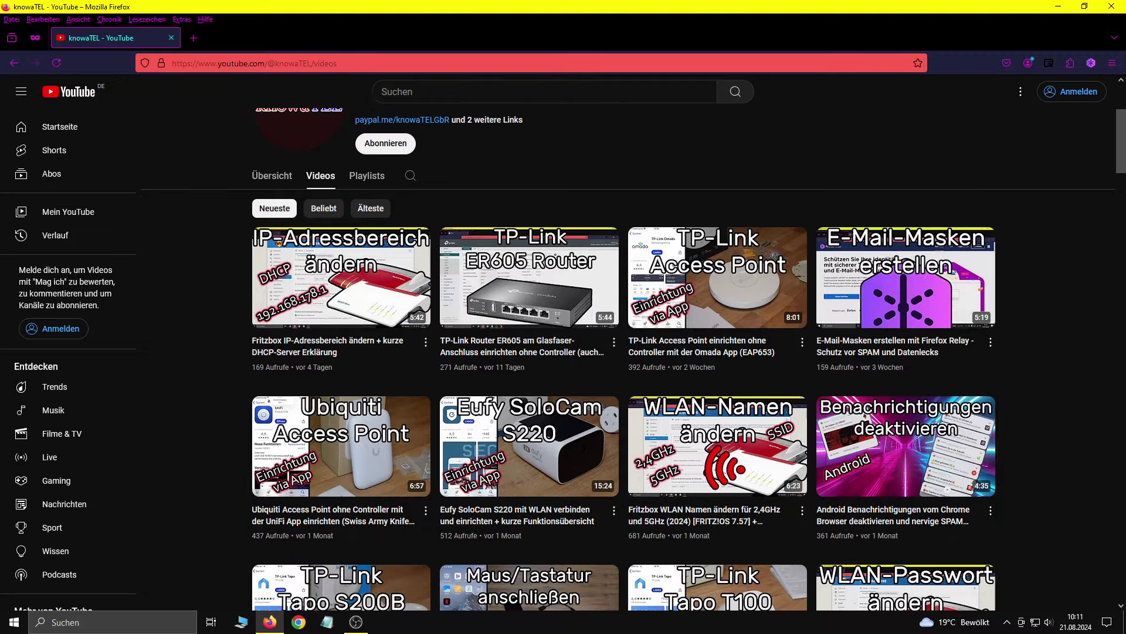
scroll(623, 352, down, 3)
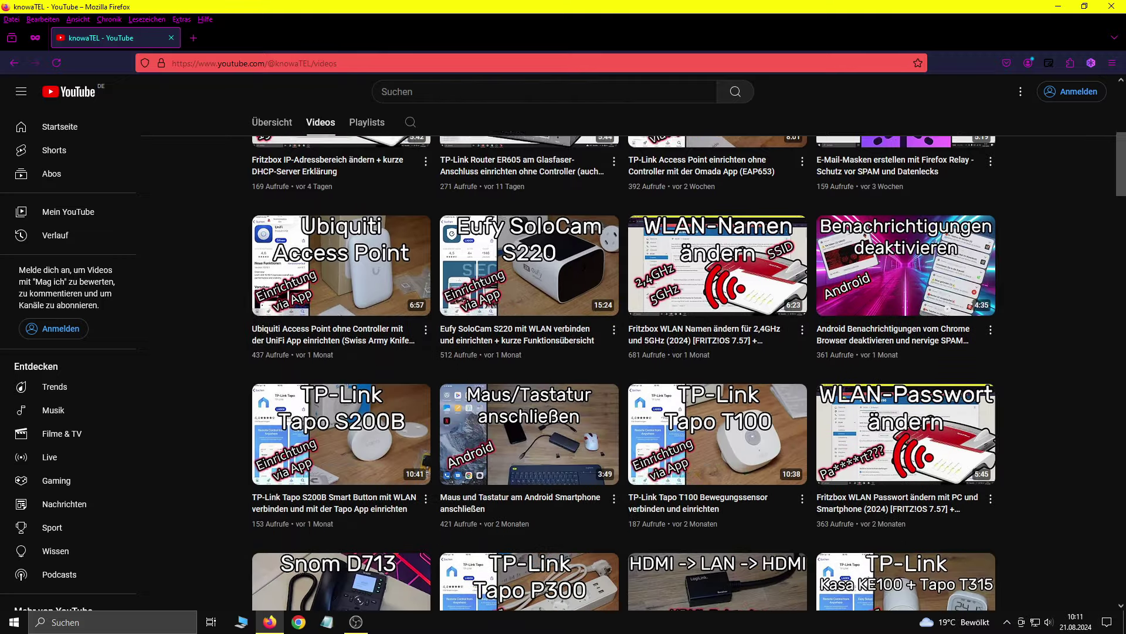
scroll(623, 352, down, 2)
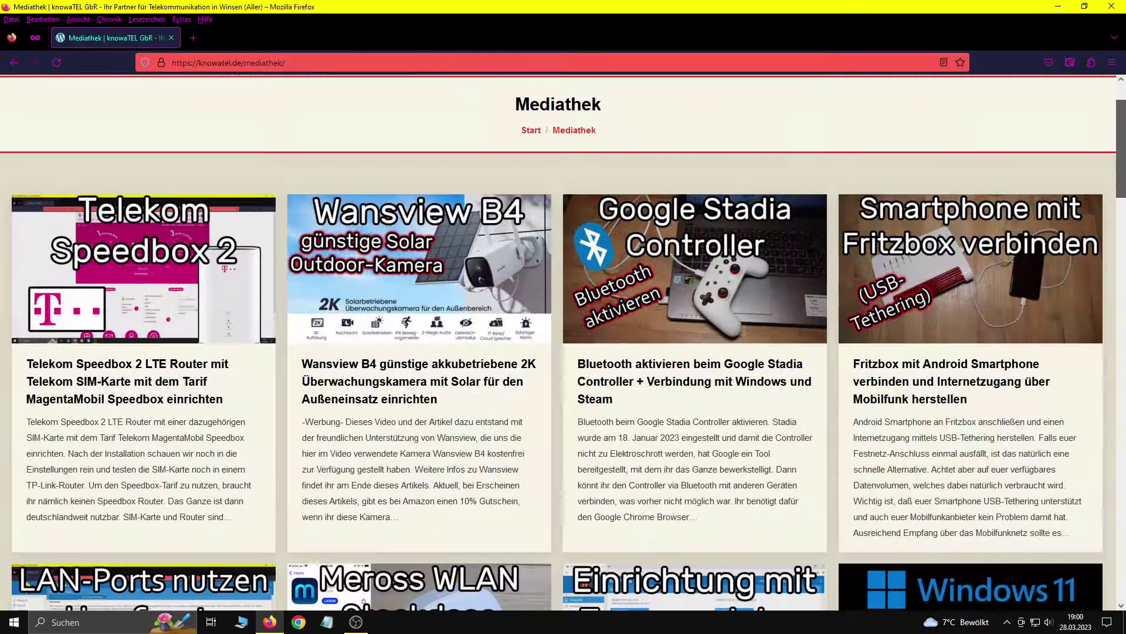
scroll(563, 352, down, 1)
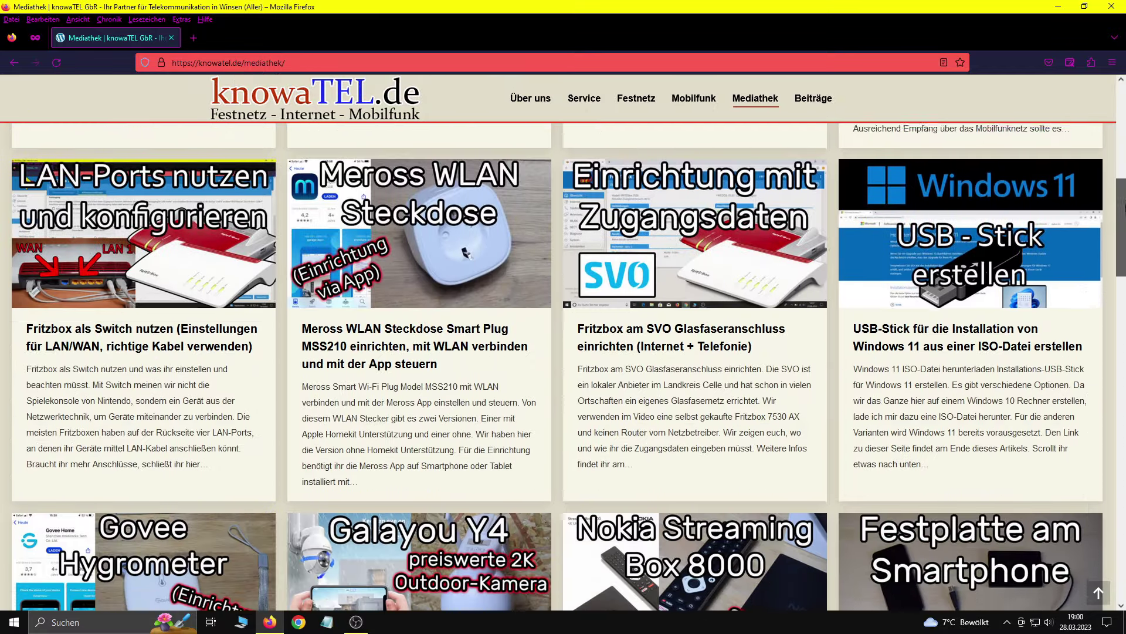
scroll(561, 319, down, 3)
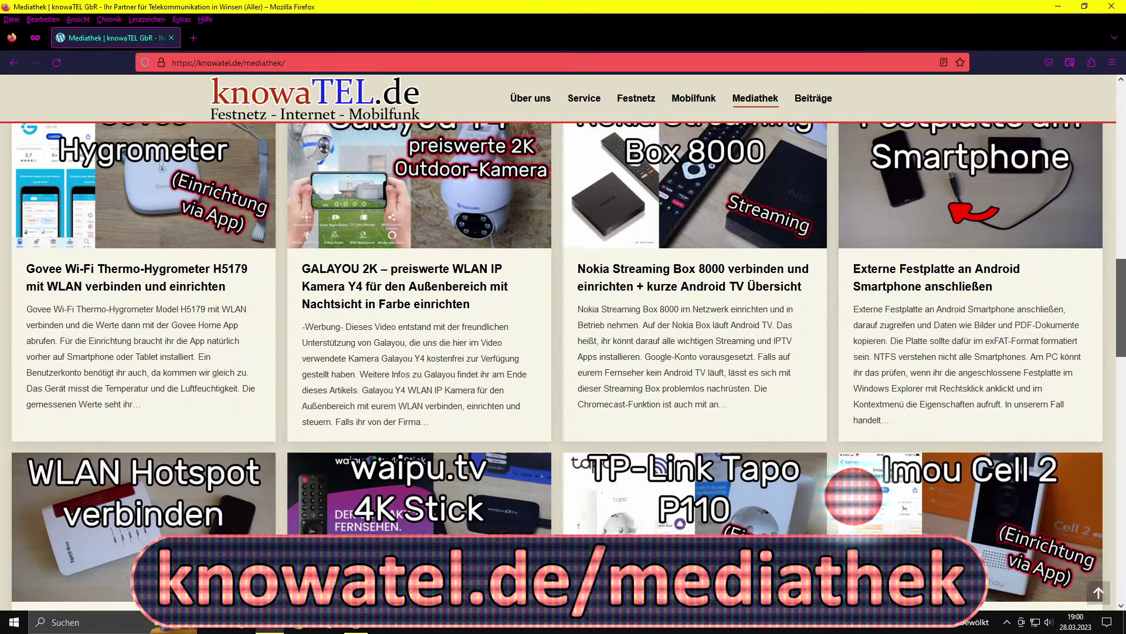
scroll(853, 496, down, 2)
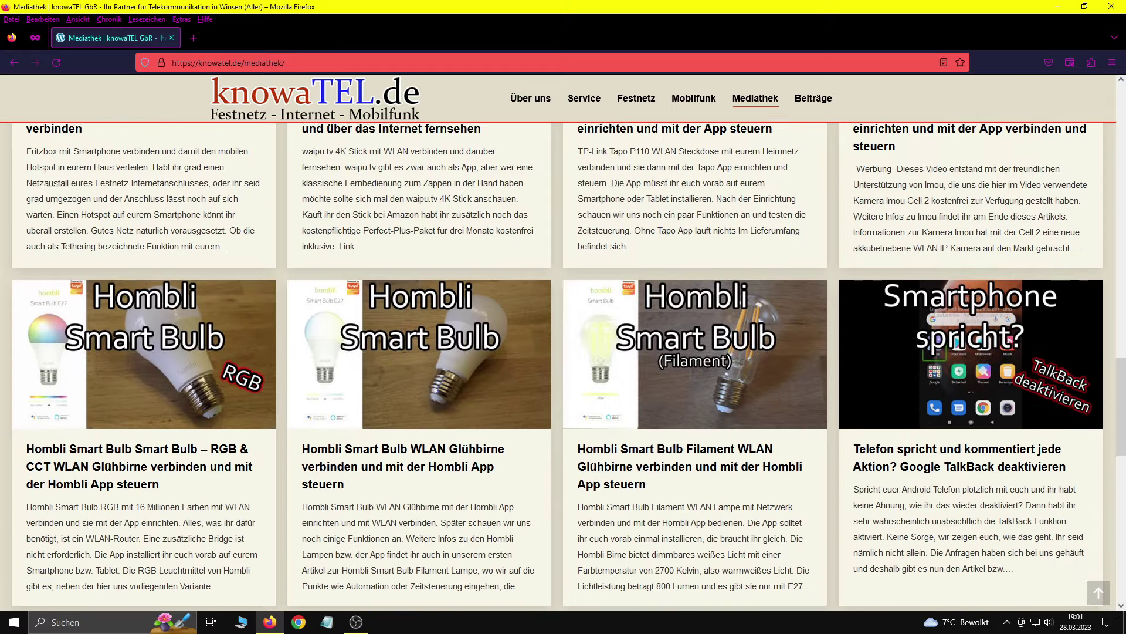
scroll(563, 352, down, 2)
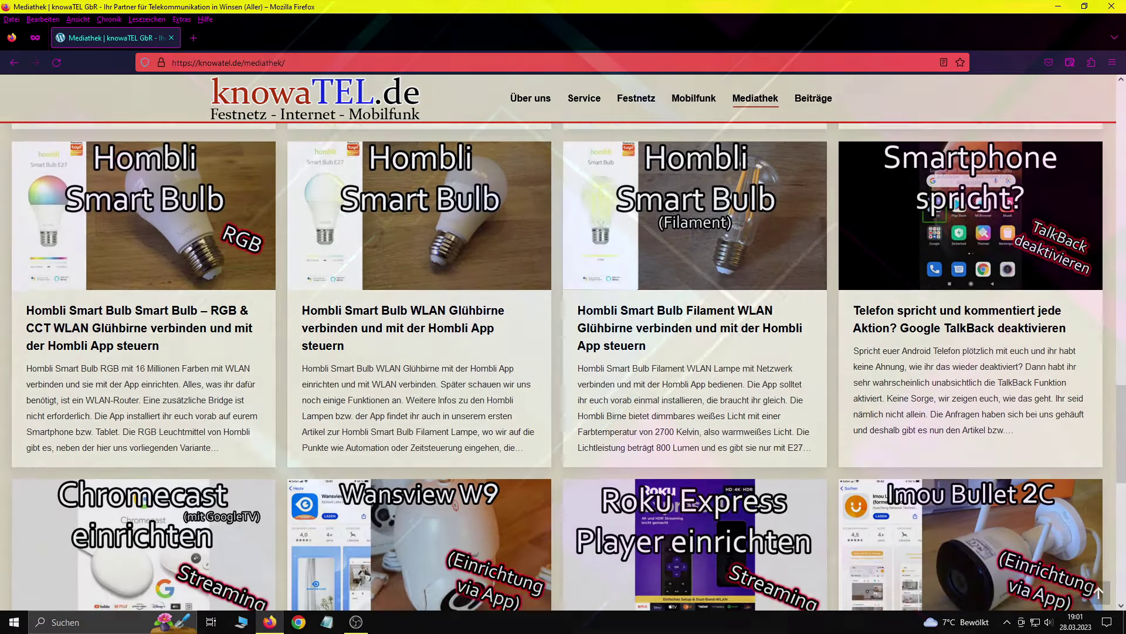